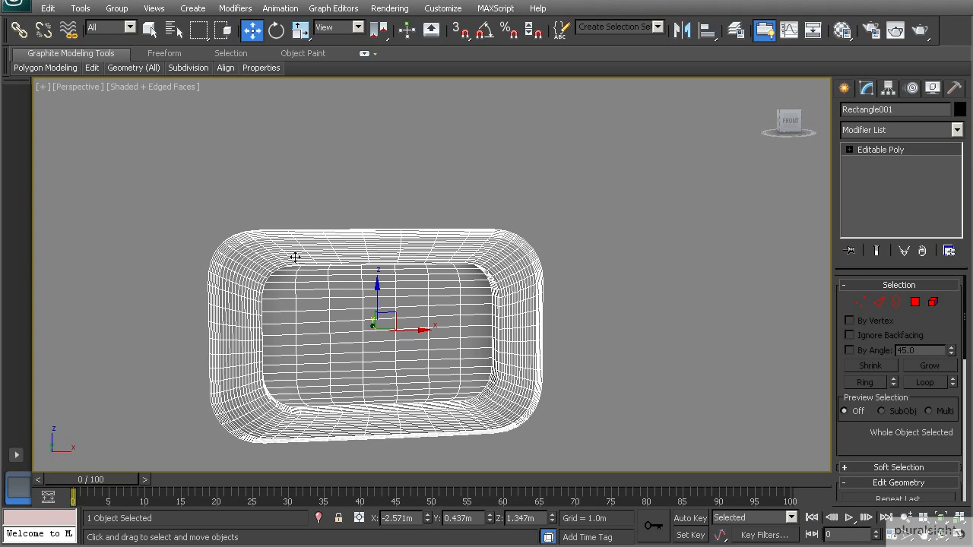
# Step: Undo the conversion of the rounded rectangular frame to an Editable Poly
pyautogui.keyDown('alt'); pyautogui.moveTo(453, 365); pyautogui.dragTo(370, 373, button='middle'); pyautogui.keyUp('alt')
pyautogui.scroll(4, 317, 352)
pyautogui.scroll(3, 316, 352)
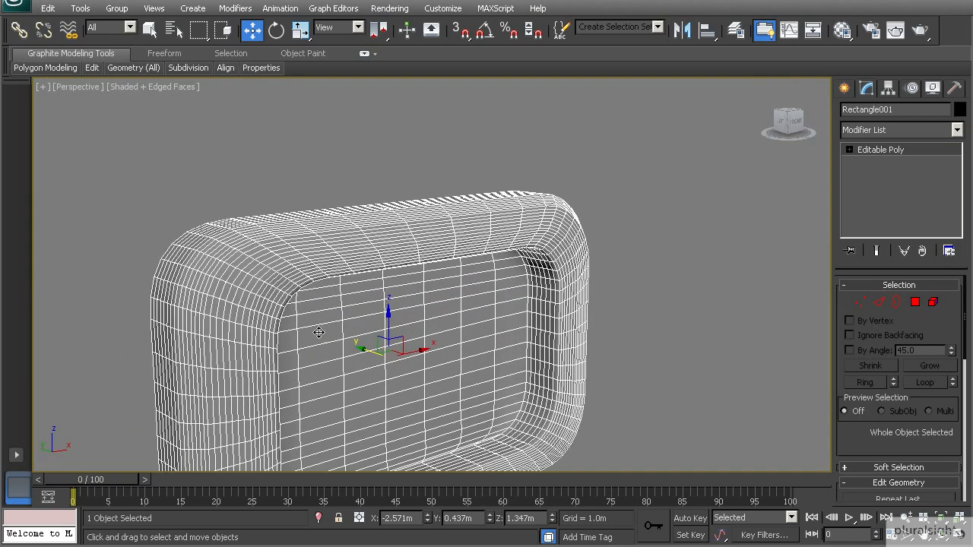
pyautogui.scroll(-3, 490, 280)
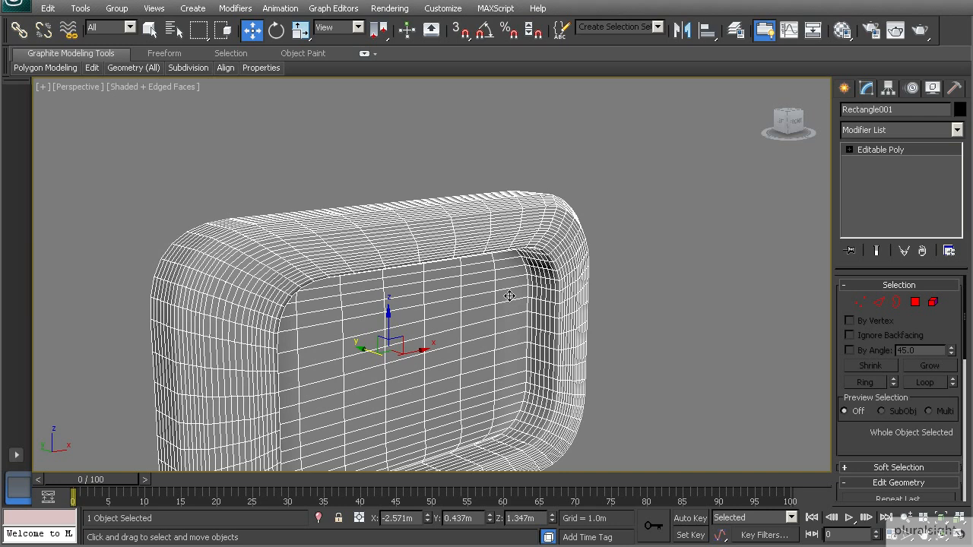
pyautogui.moveTo(279, 301); pyautogui.dragTo(278, 295, button='middle')
pyautogui.moveTo(441, 399); pyautogui.dragTo(481, 327, button='middle')
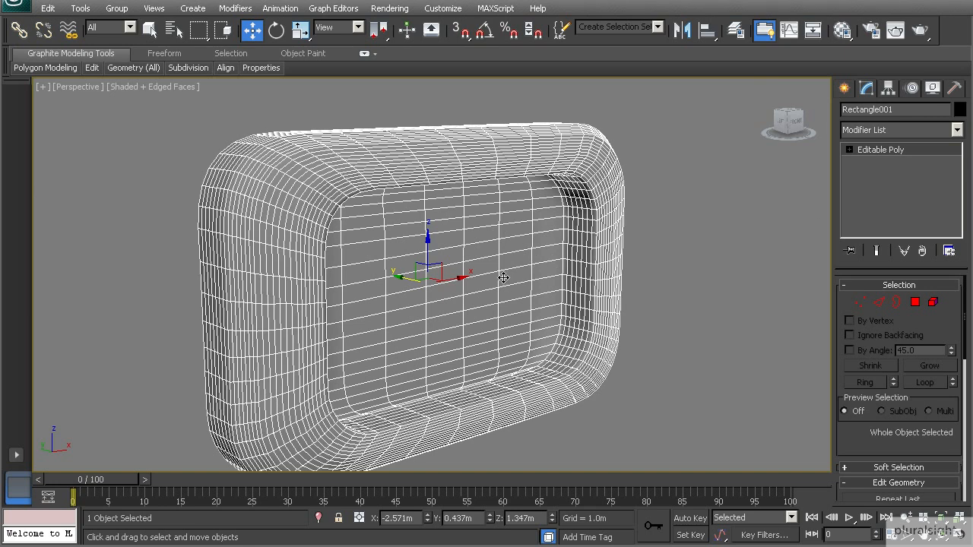
pyautogui.hotkey('ctrl', 'z')
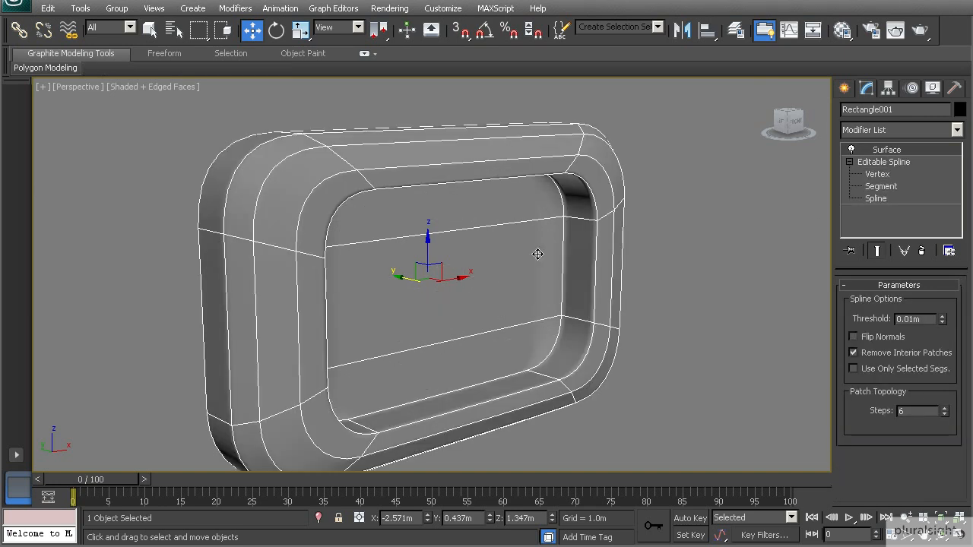
pyautogui.click(849, 162)
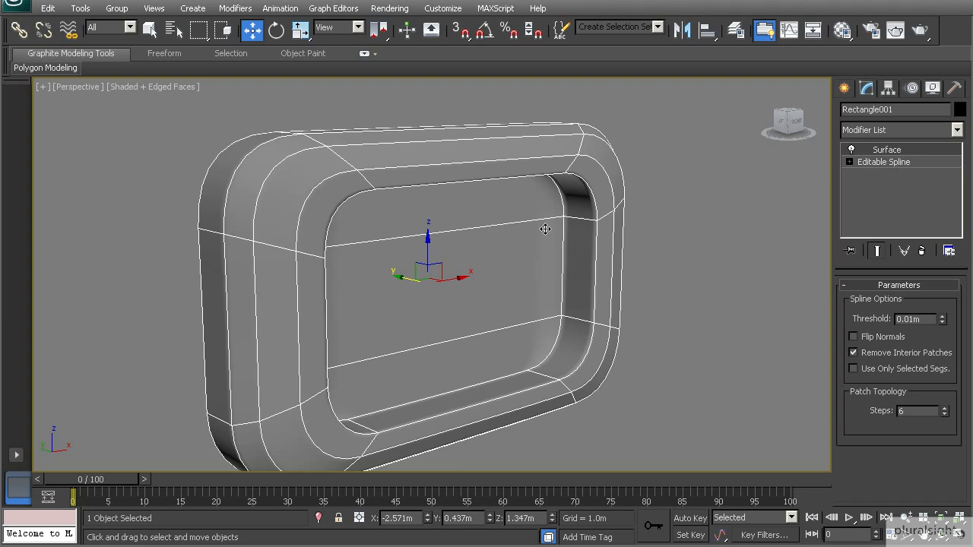
# Step: Add an Edit Poly modifier on top of the frame's Surface modifier
pyautogui.keyDown('alt'); pyautogui.moveTo(418, 252); pyautogui.dragTo(331, 280, button='middle'); pyautogui.keyUp('alt')
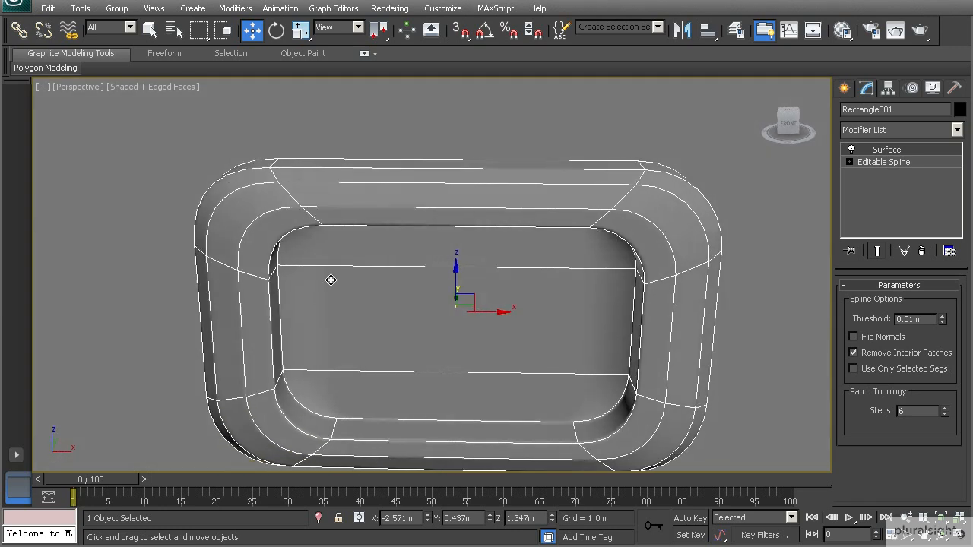
pyautogui.keyDown('alt'); pyautogui.moveTo(653, 227); pyautogui.dragTo(619, 217, button='middle'); pyautogui.keyUp('alt')
pyautogui.keyDown('alt'); pyautogui.moveTo(290, 251); pyautogui.dragTo(304, 233, button='middle'); pyautogui.keyUp('alt')
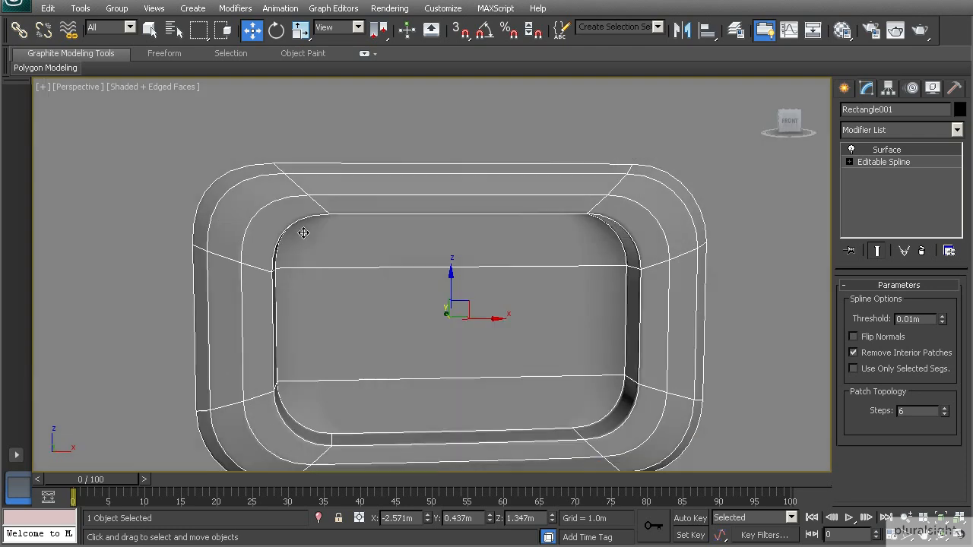
pyautogui.keyDown('alt'); pyautogui.moveTo(293, 303); pyautogui.dragTo(306, 260, button='middle'); pyautogui.keyUp('alt')
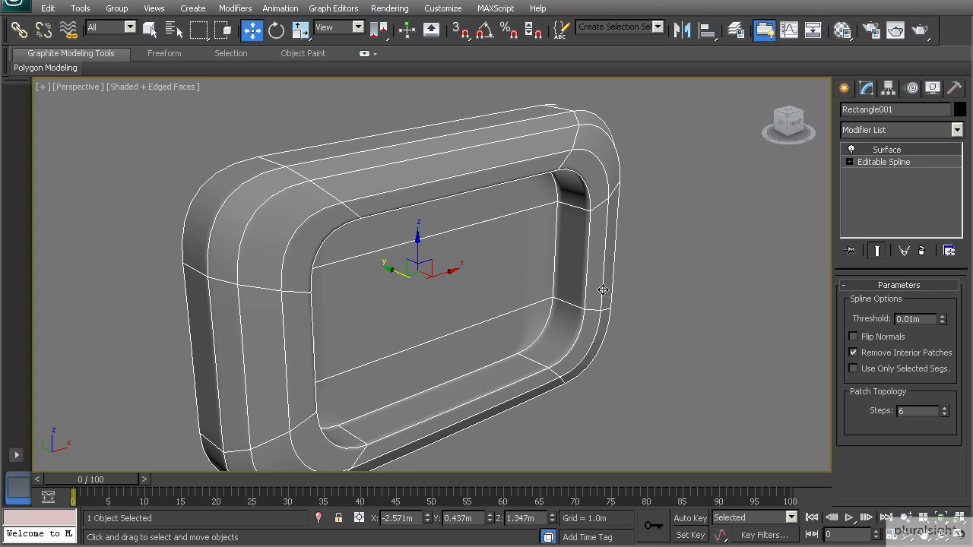
pyautogui.click(956, 130)
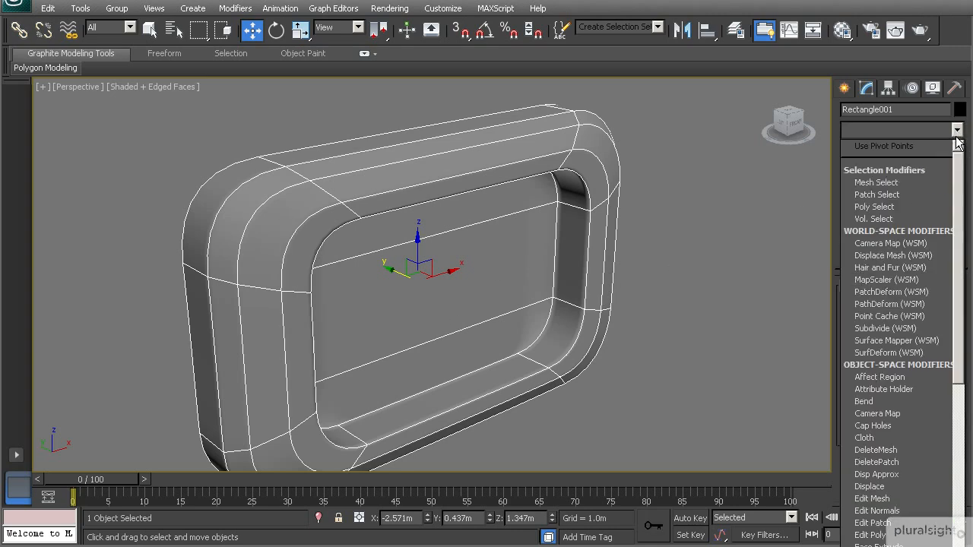
pyautogui.moveTo(959, 163); pyautogui.dragTo(954, 312)
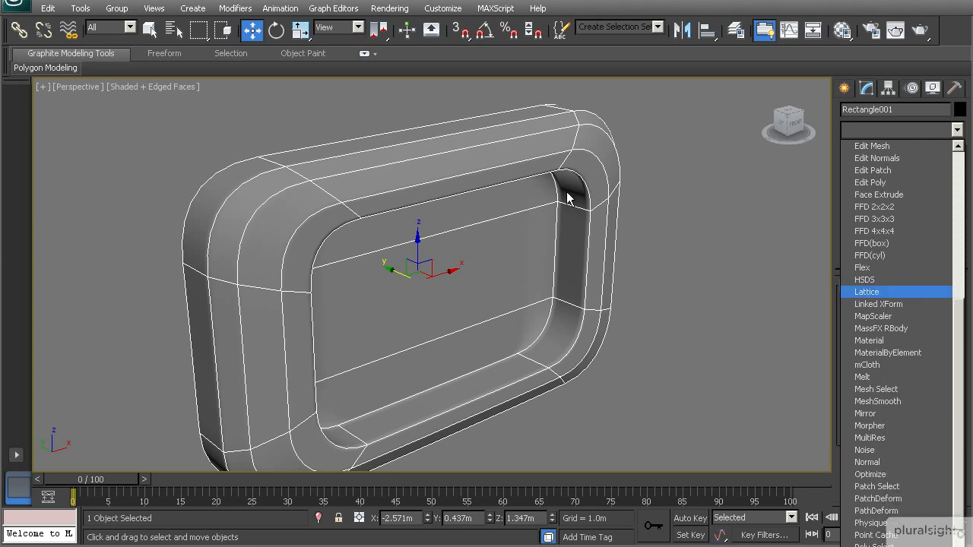
pyautogui.moveTo(956, 332); pyautogui.dragTo(957, 274)
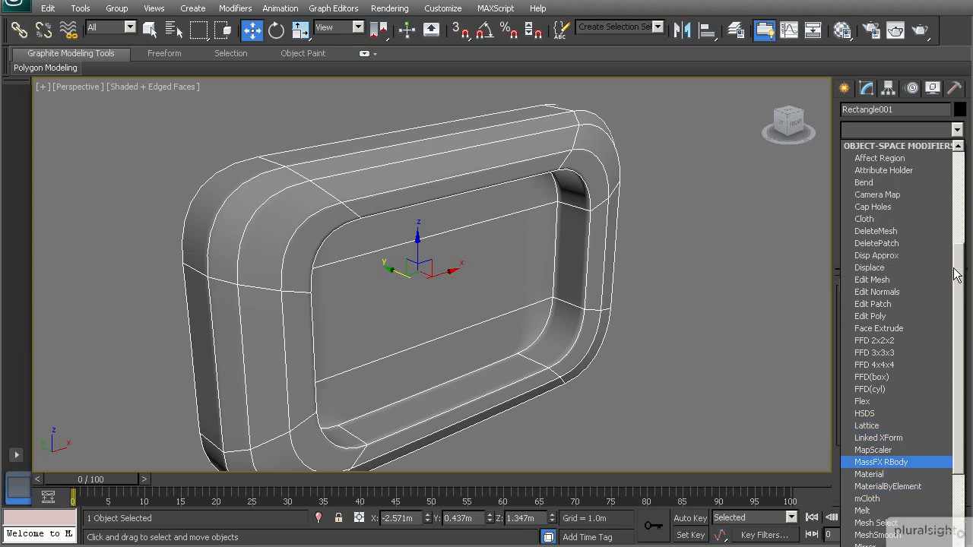
pyautogui.click(874, 316)
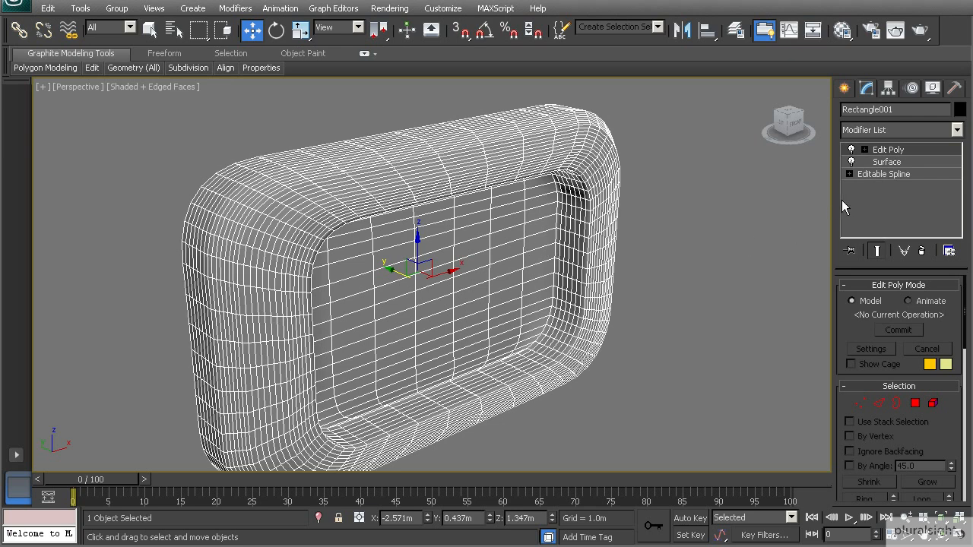
# Step: Examine the mesh around the frame's rounded corner and check the Editable Spline level beneath the Edit Poly modifier
pyautogui.keyDown('alt'); pyautogui.moveTo(567, 175); pyautogui.dragTo(365, 221, button='middle'); pyautogui.keyUp('alt')
pyautogui.scroll(3, 406, 195)
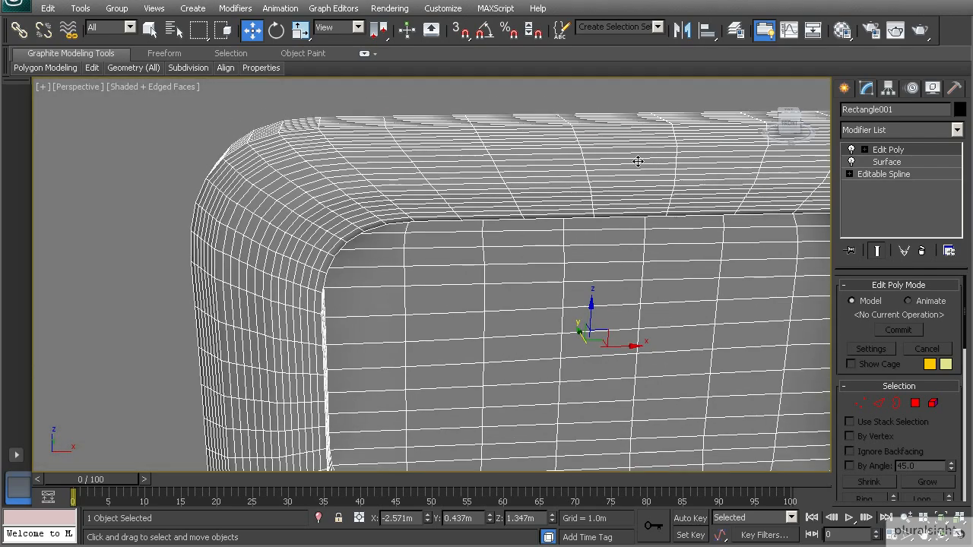
pyautogui.scroll(-3, 463, 168)
pyautogui.moveTo(464, 168)
pyautogui.keyDown('alt'); pyautogui.mouseDown(button='middle')
pyautogui.moveTo(432, 175)
pyautogui.moveTo(468, 174)
pyautogui.mouseUp(button='middle'); pyautogui.keyUp('alt')
pyautogui.moveTo(383, 228)
pyautogui.keyDown('alt'); pyautogui.mouseDown(button='middle')
pyautogui.moveTo(449, 191)
pyautogui.moveTo(373, 234)
pyautogui.mouseUp(button='middle'); pyautogui.keyUp('alt')
pyautogui.scroll(3, 449, 190)
pyautogui.keyDown('alt'); pyautogui.moveTo(417, 204); pyautogui.dragTo(339, 162, button='middle'); pyautogui.keyUp('alt')
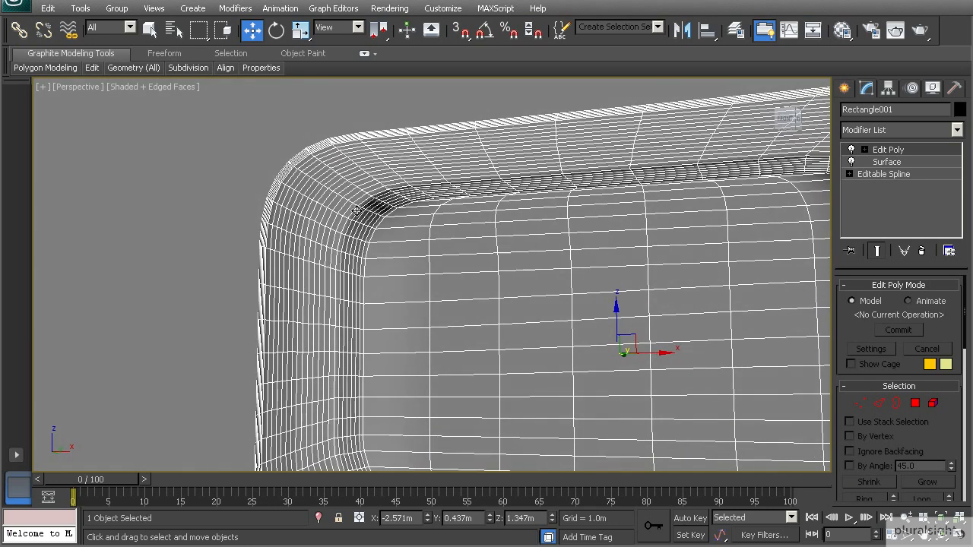
pyautogui.keyDown('alt'); pyautogui.moveTo(368, 206); pyautogui.dragTo(368, 132, button='middle'); pyautogui.keyUp('alt')
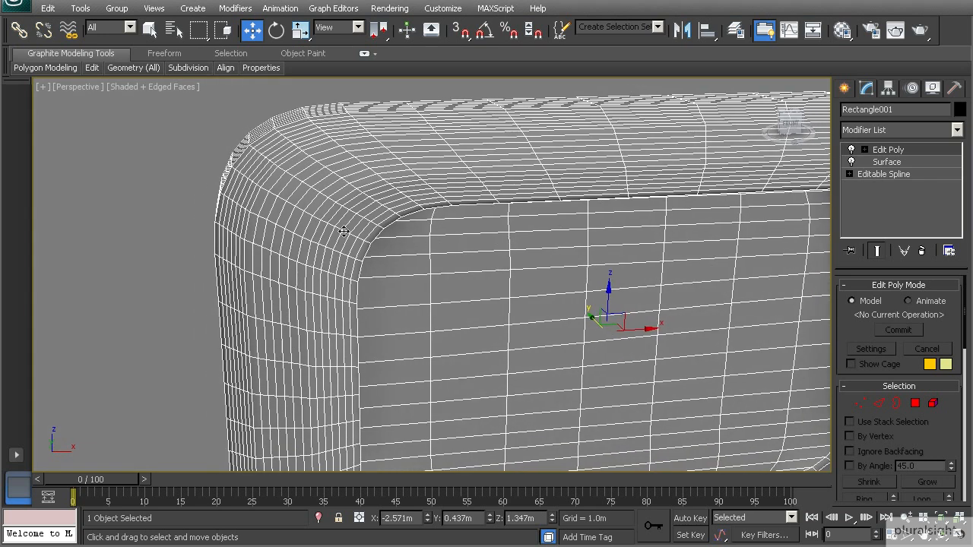
pyautogui.keyDown('alt'); pyautogui.moveTo(404, 234); pyautogui.dragTo(457, 215, button='middle'); pyautogui.keyUp('alt')
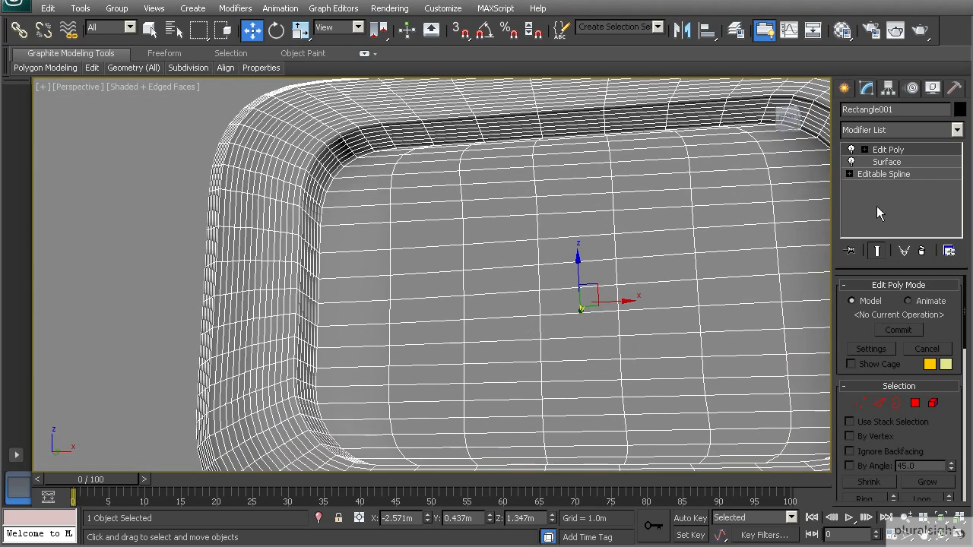
pyautogui.click(877, 172)
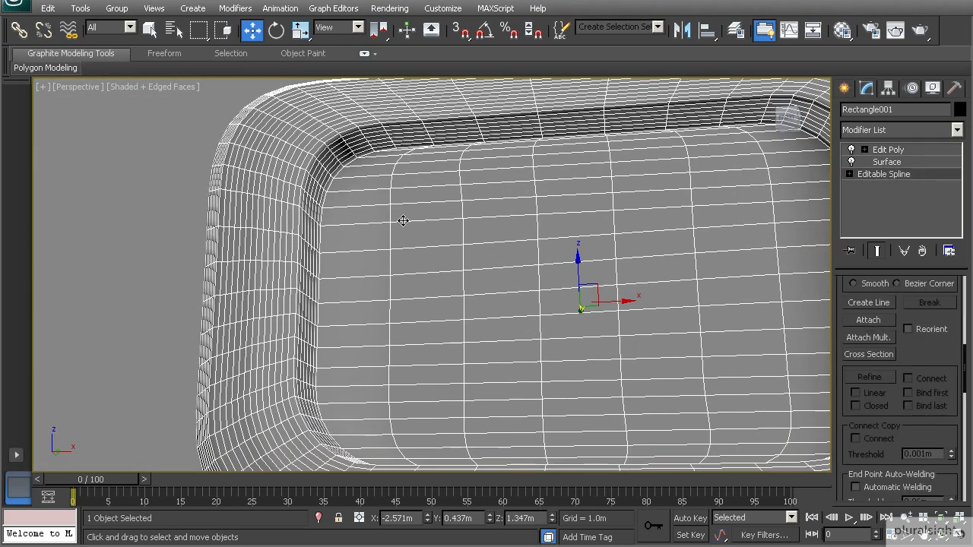
pyautogui.click(886, 150)
pyautogui.keyDown('alt'); pyautogui.moveTo(408, 224); pyautogui.dragTo(454, 275, button='middle'); pyautogui.keyUp('alt')
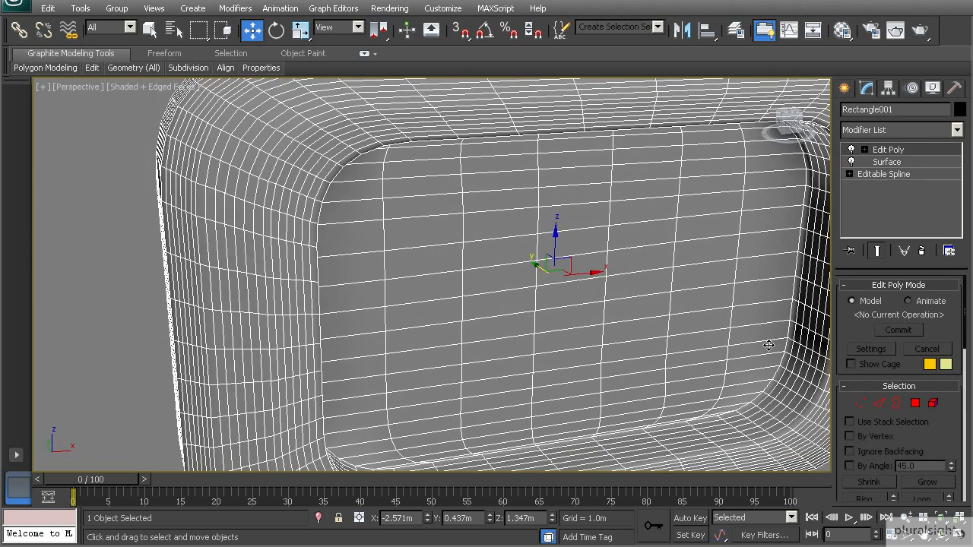
# Step: At Polygon level of Edit Poly, select the polygon band running through the frame's two upper corners and across the back panel
pyautogui.click(915, 403)
pyautogui.moveTo(310, 192); pyautogui.dragTo(398, 249, button='middle')
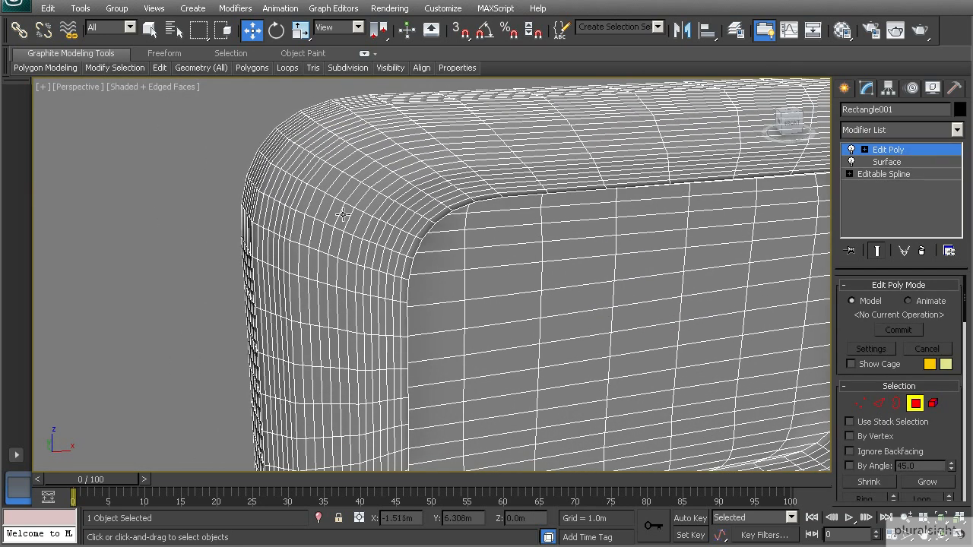
pyautogui.click(328, 211)
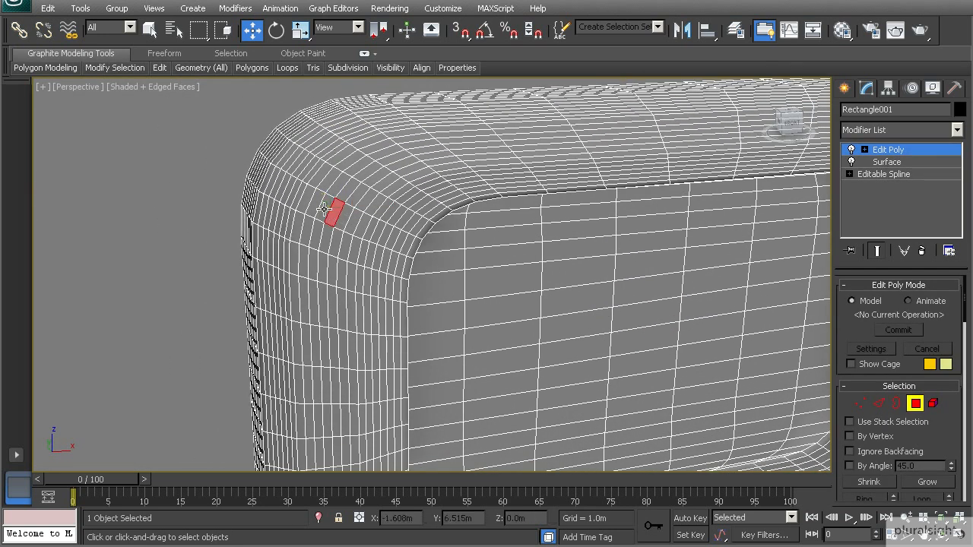
pyautogui.keyDown('shift'); pyautogui.click(315, 202); pyautogui.keyUp('shift')
pyautogui.keyDown('alt'); pyautogui.moveTo(442, 235); pyautogui.dragTo(369, 202, button='middle'); pyautogui.keyUp('alt')
pyautogui.moveTo(444, 214); pyautogui.dragTo(330, 217, button='middle')
pyautogui.scroll(-3, 323, 228)
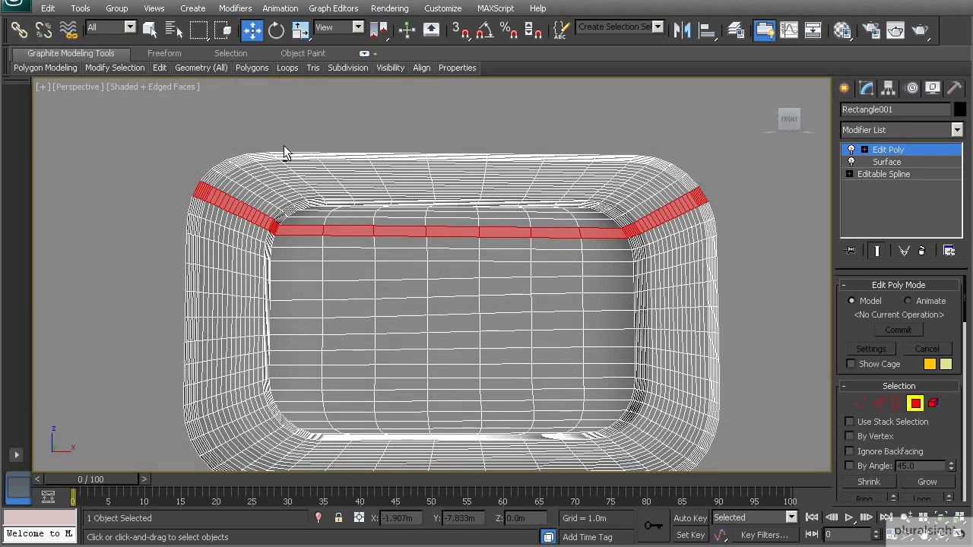
# Step: Remove the back panel polygons from the upper band's selection and grow the remaining corner selection three times
pyautogui.moveTo(290, 120); pyautogui.dragTo(591, 317)
pyautogui.keyDown('alt'); pyautogui.moveTo(591, 317); pyautogui.dragTo(562, 289, button='middle'); pyautogui.keyUp('alt')
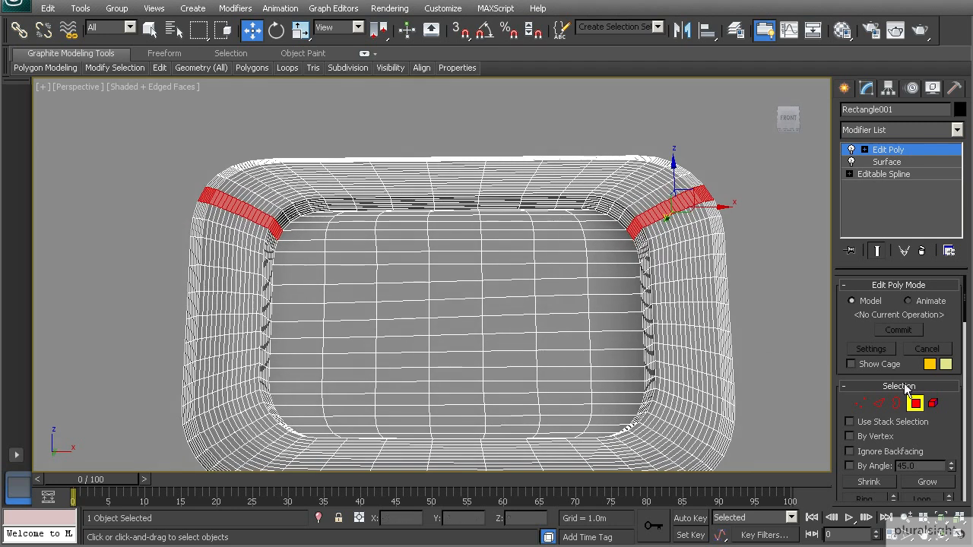
pyautogui.moveTo(855, 337); pyautogui.dragTo(860, 286)
pyautogui.click(924, 434)
pyautogui.click(922, 431)
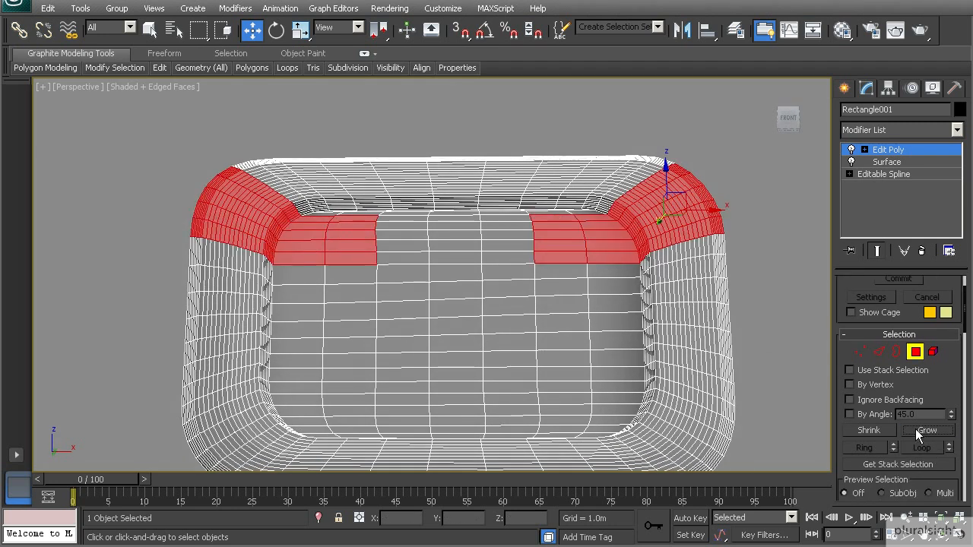
pyautogui.click(920, 429)
pyautogui.keyDown('alt'); pyautogui.moveTo(623, 250); pyautogui.dragTo(354, 226, button='middle'); pyautogui.keyUp('alt')
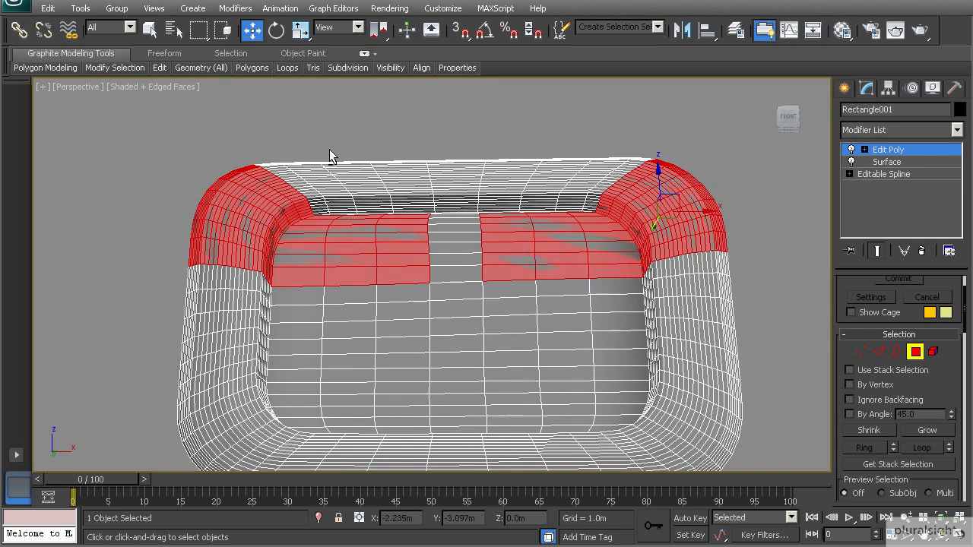
# Step: Deselect the back panel polygons from the two grown upper corners, and undo the latest selection changes
pyautogui.keyDown('alt'); pyautogui.moveTo(451, 291); pyautogui.dragTo(586, 332); pyautogui.keyUp('alt')
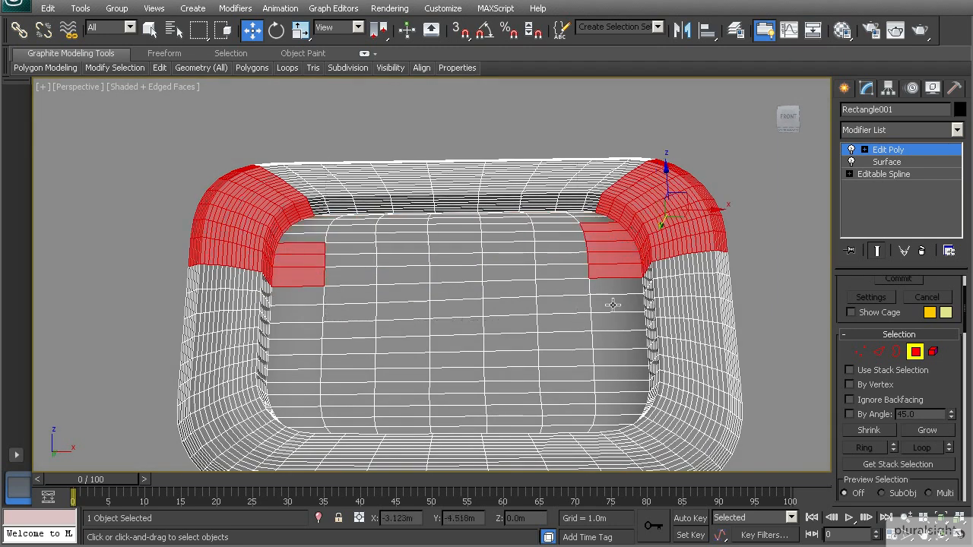
pyautogui.keyDown('alt'); pyautogui.moveTo(551, 233); pyautogui.dragTo(587, 258); pyautogui.keyUp('alt')
pyautogui.keyDown('alt'); pyautogui.moveTo(349, 328); pyautogui.dragTo(317, 289); pyautogui.keyUp('alt')
pyautogui.keyDown('alt'); pyautogui.moveTo(300, 244); pyautogui.dragTo(300, 244); pyautogui.keyUp('alt')
pyautogui.keyDown('alt'); pyautogui.moveTo(301, 244); pyautogui.dragTo(370, 282, button='middle'); pyautogui.keyUp('alt')
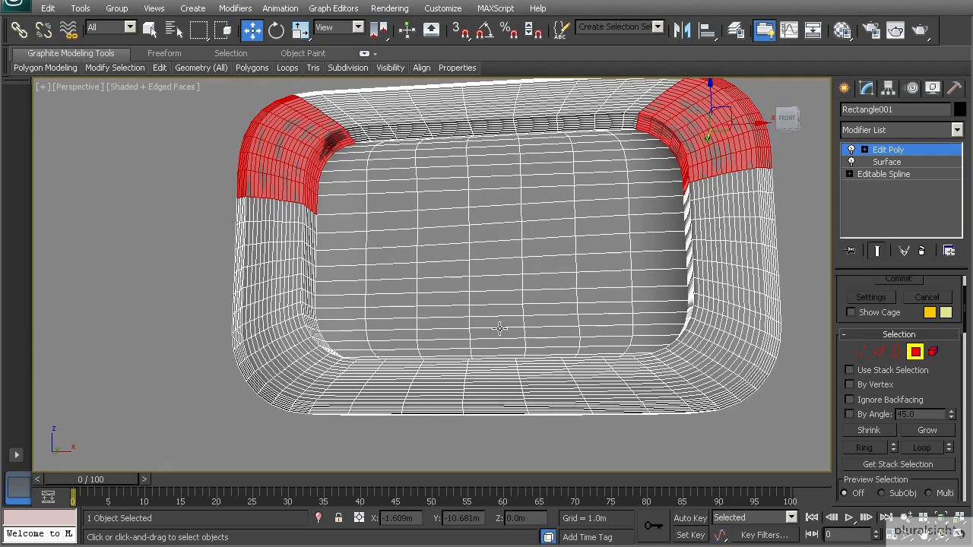
pyautogui.hotkey('ctrl', 'z')
pyautogui.hotkey('ctrl', 'z')
# Step: Select two polygon bands, one through the frame's upper corners and one through its lower corners
pyautogui.click(689, 132)
pyautogui.keyDown('shift'); pyautogui.click(688, 131); pyautogui.keyUp('shift')
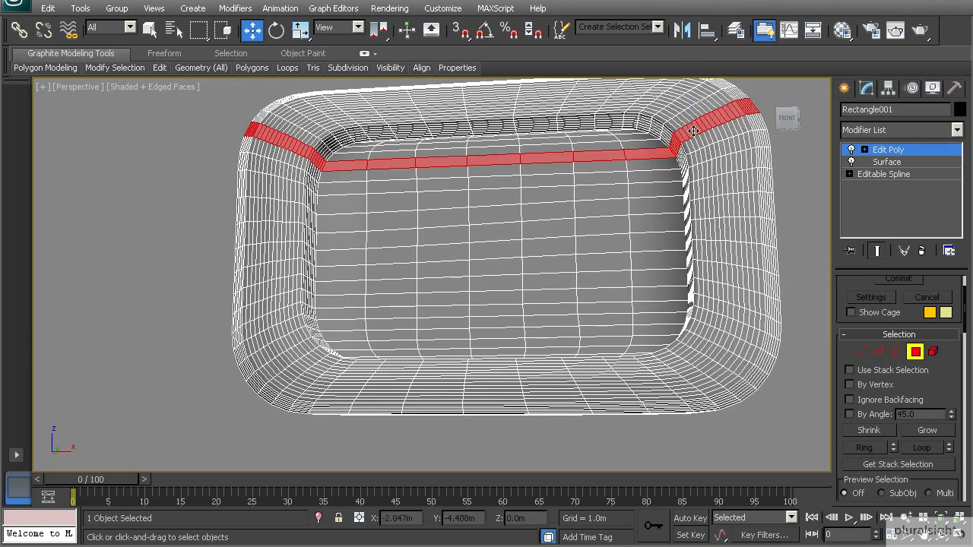
pyautogui.keyDown('ctrl'); pyautogui.click(296, 341); pyautogui.keyUp('ctrl')
pyautogui.keyDown('shift'); pyautogui.click(289, 343); pyautogui.keyUp('shift')
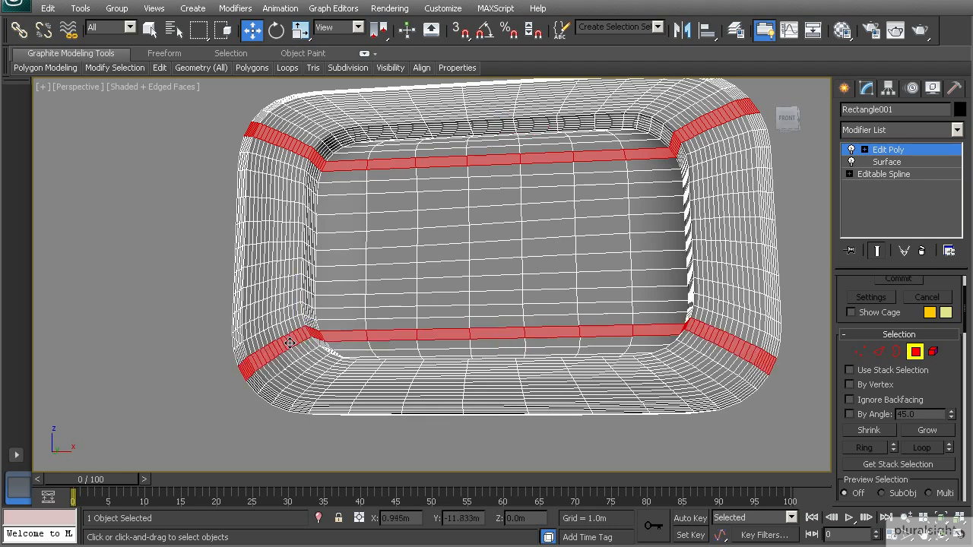
pyautogui.keyDown('alt'); pyautogui.moveTo(690, 371); pyautogui.dragTo(600, 349, button='middle'); pyautogui.keyUp('alt')
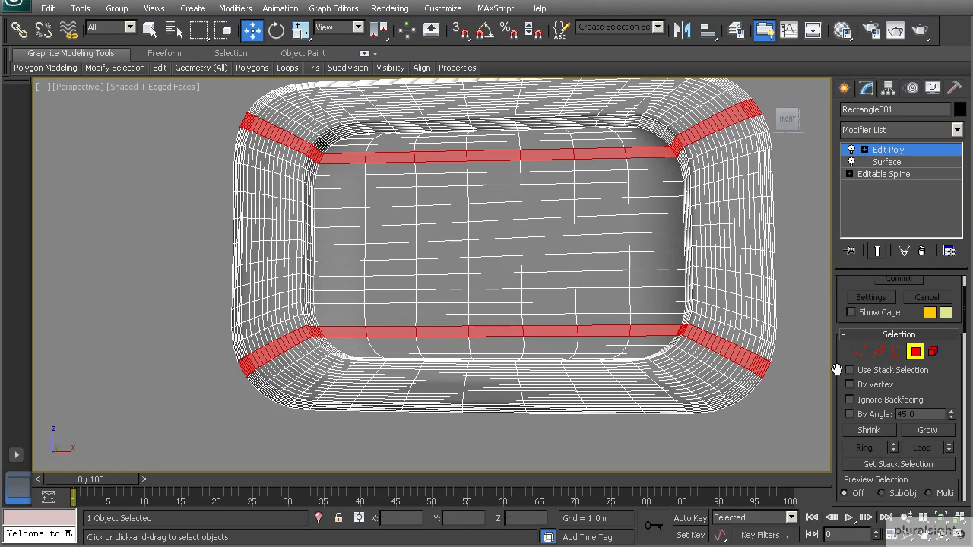
# Step: Grow the selection of both polygon bands three times to cover the four rounded corners
pyautogui.click(927, 430)
pyautogui.click(926, 430)
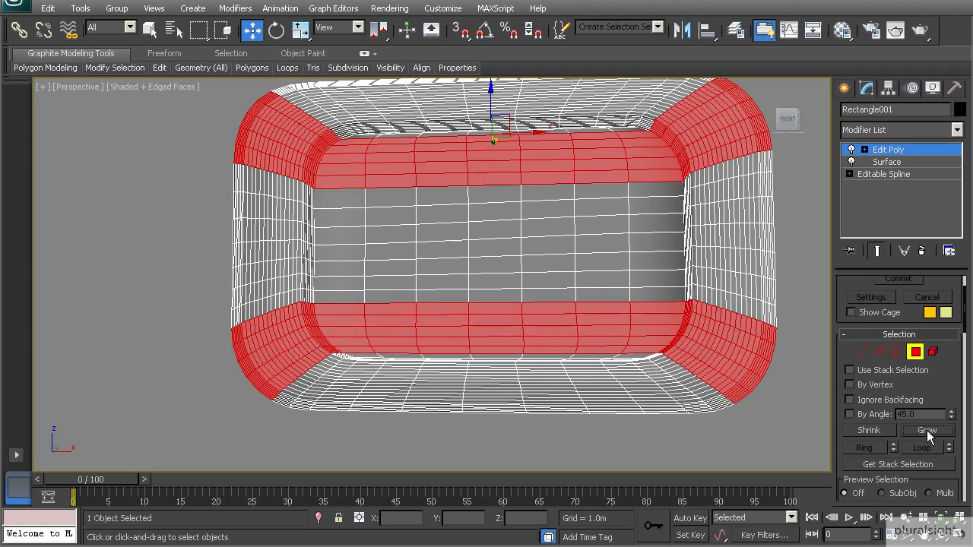
pyautogui.click(926, 430)
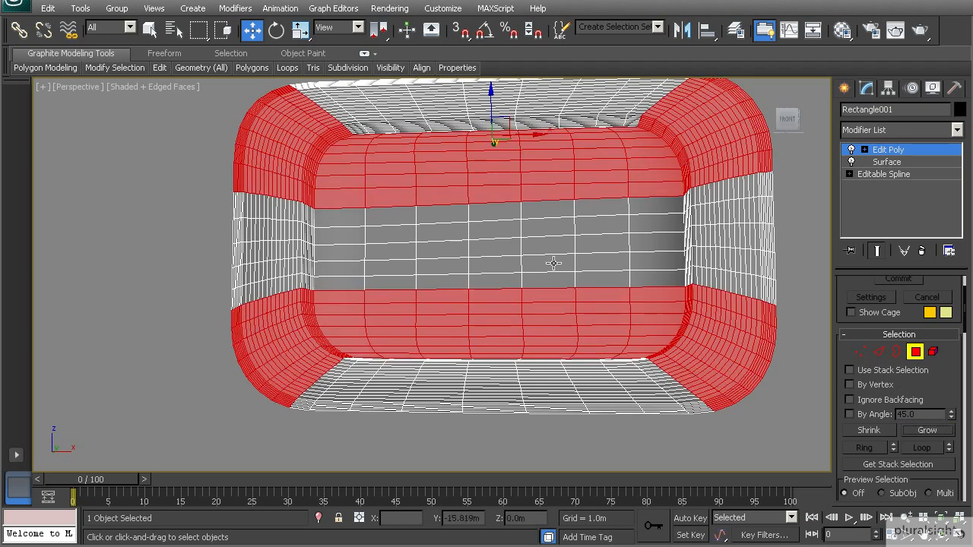
# Step: Deselect all back panel polygons, keeping only the frame's four rounded corners selected
pyautogui.scroll(-4, 554, 261)
pyautogui.keyDown('alt'); pyautogui.moveTo(411, 167); pyautogui.dragTo(496, 351); pyautogui.keyUp('alt')
pyautogui.keyDown('alt'); pyautogui.moveTo(497, 294); pyautogui.dragTo(407, 258, button='middle'); pyautogui.keyUp('alt')
pyautogui.keyDown('alt'); pyautogui.moveTo(423, 276); pyautogui.dragTo(381, 201); pyautogui.keyUp('alt')
pyautogui.keyDown('alt'); pyautogui.moveTo(377, 257); pyautogui.dragTo(381, 236, button='middle'); pyautogui.keyUp('alt')
pyautogui.keyDown('alt'); pyautogui.moveTo(383, 287); pyautogui.dragTo(408, 319); pyautogui.keyUp('alt')
pyautogui.moveTo(408, 319)
pyautogui.keyDown('alt'); pyautogui.mouseDown(button='middle')
pyautogui.moveTo(402, 341)
pyautogui.moveTo(399, 326)
pyautogui.mouseUp(button='middle'); pyautogui.keyUp('alt')
pyautogui.keyDown('alt'); pyautogui.moveTo(398, 333); pyautogui.dragTo(395, 320); pyautogui.keyUp('alt')
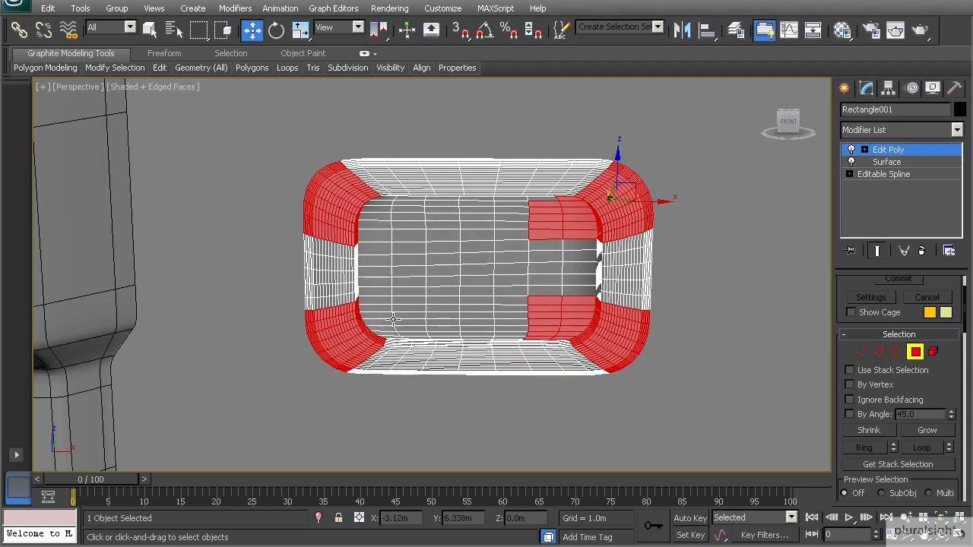
pyautogui.keyDown('alt'); pyautogui.moveTo(560, 381); pyautogui.dragTo(505, 299); pyautogui.keyUp('alt')
pyautogui.keyDown('alt'); pyautogui.moveTo(562, 346); pyautogui.dragTo(556, 220); pyautogui.keyUp('alt')
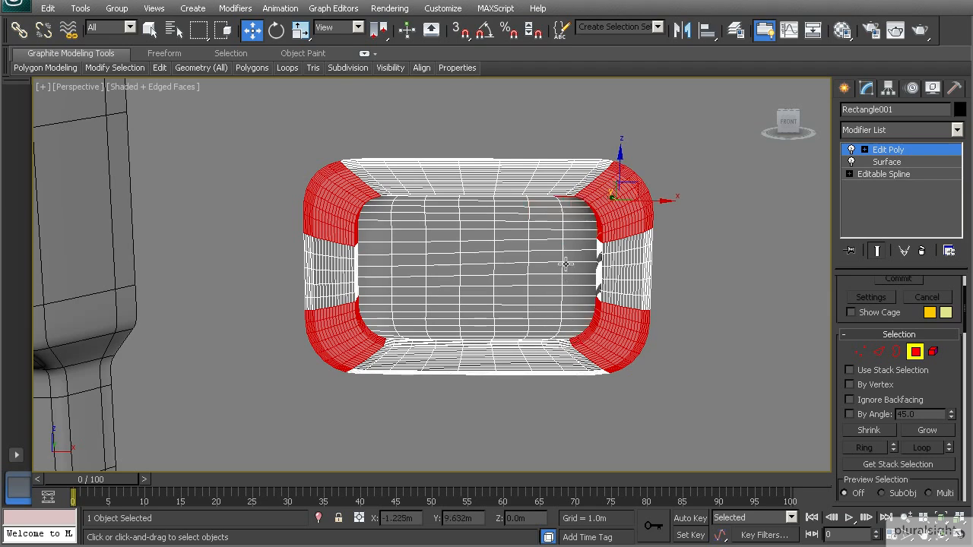
pyautogui.keyDown('alt'); pyautogui.moveTo(552, 209); pyautogui.dragTo(565, 169, button='middle'); pyautogui.keyUp('alt')
pyautogui.scroll(5, 553, 199)
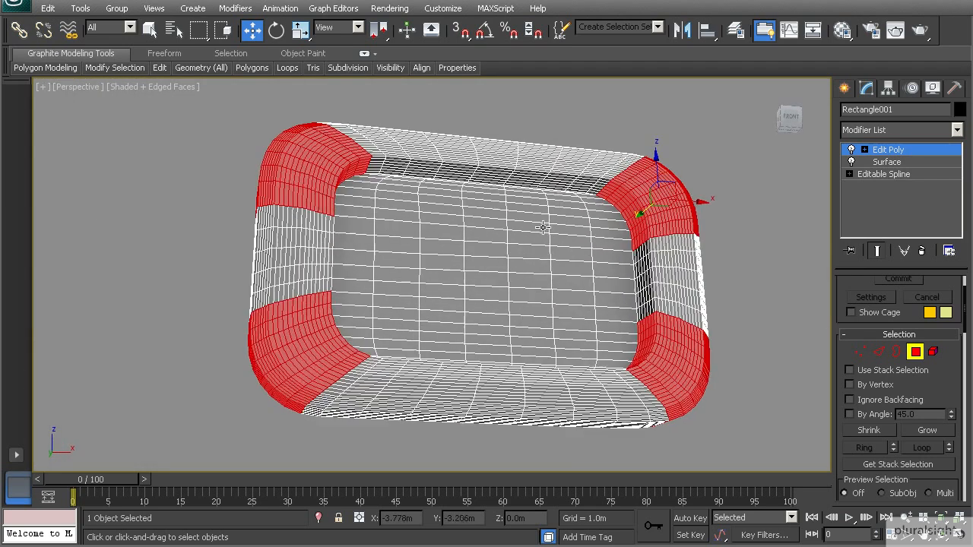
pyautogui.keyDown('alt'); pyautogui.moveTo(514, 250); pyautogui.dragTo(612, 304, button='middle'); pyautogui.keyUp('alt')
pyautogui.scroll(-5, 874, 411)
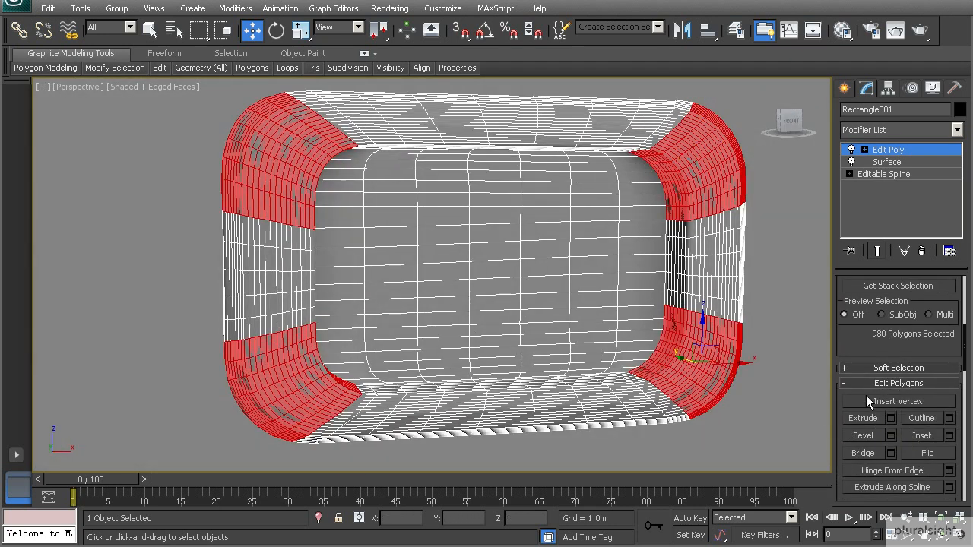
# Step: Extrude the selected polygons of the frame's four rounded corners outward by 0.008 m
pyautogui.scroll(-1, 895, 400)
pyautogui.click(890, 395)
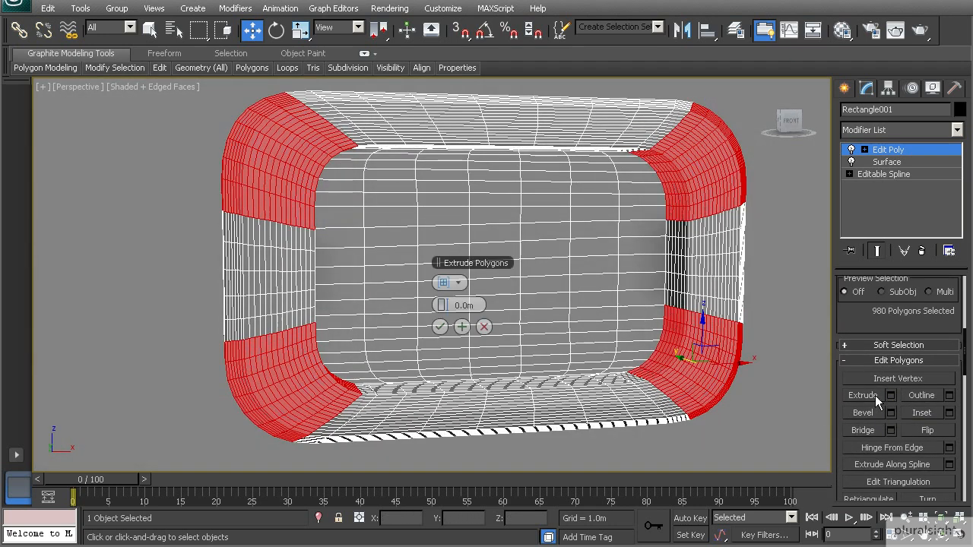
pyautogui.click(449, 283)
pyautogui.click(493, 307)
pyautogui.moveTo(389, 257); pyautogui.dragTo(372, 289, button='middle')
pyautogui.moveTo(446, 306); pyautogui.dragTo(455, 305)
pyautogui.keyDown('alt'); pyautogui.moveTo(542, 243); pyautogui.dragTo(422, 281, button='middle'); pyautogui.keyUp('alt')
pyautogui.moveTo(443, 307); pyautogui.dragTo(441, 304)
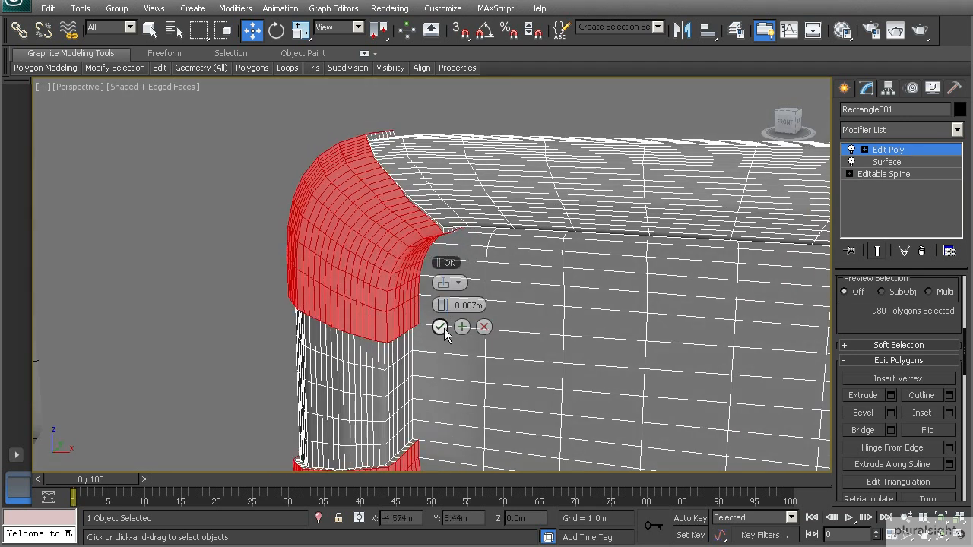
pyautogui.write('.')
pyautogui.press('Return')
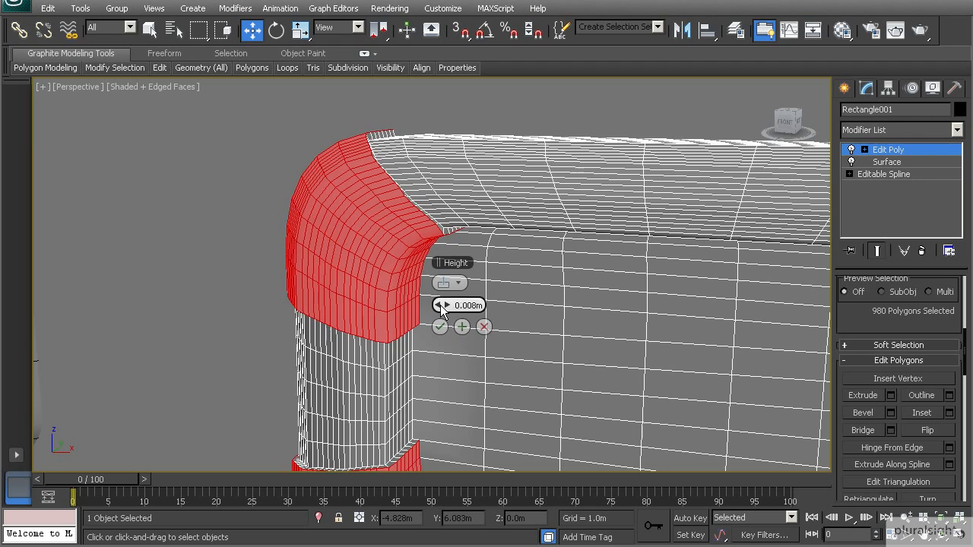
pyautogui.click(440, 327)
# Step: Select the raised border edge loops at both ends of the frame's two extruded upper corners
pyautogui.keyDown('alt'); pyautogui.moveTo(441, 331); pyautogui.dragTo(479, 173, button='middle'); pyautogui.keyUp('alt')
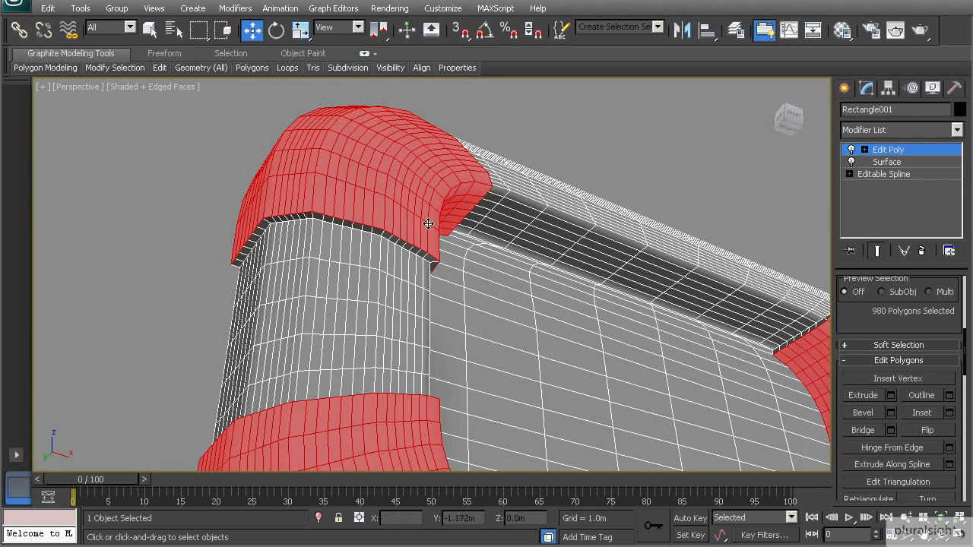
pyautogui.press('2')
pyautogui.doubleClick(366, 226)
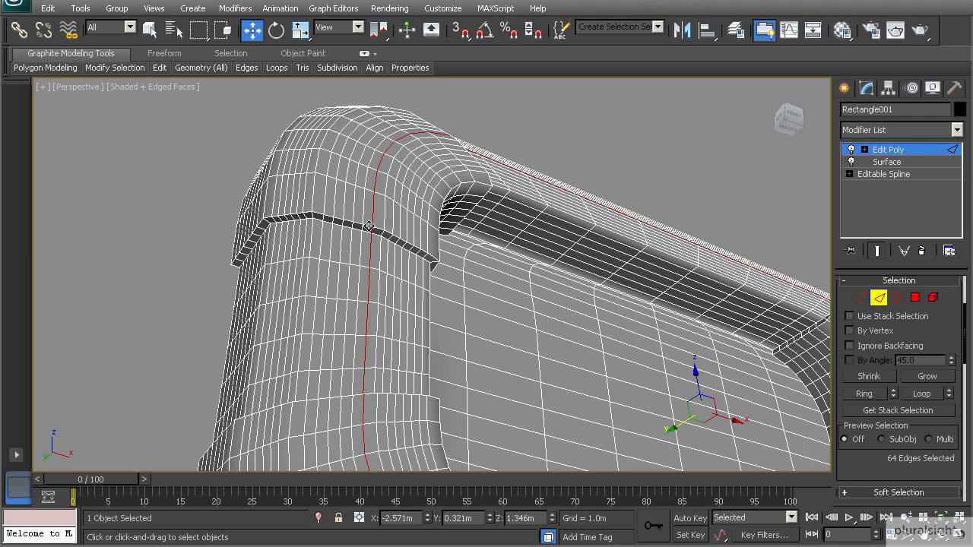
pyautogui.scroll(3, 365, 225)
pyautogui.doubleClick(344, 195)
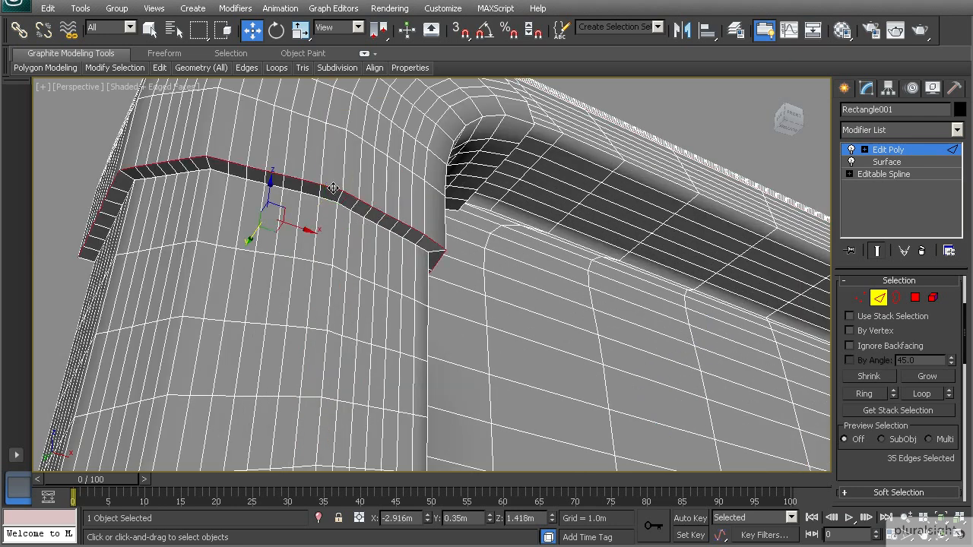
pyautogui.keyDown('alt'); pyautogui.moveTo(496, 234); pyautogui.dragTo(371, 255, button='middle'); pyautogui.keyUp('alt')
pyautogui.keyDown('ctrl'); pyautogui.click(366, 250); pyautogui.keyUp('ctrl')
pyautogui.keyDown('alt'); pyautogui.moveTo(571, 298); pyautogui.dragTo(387, 219, button='middle'); pyautogui.keyUp('alt')
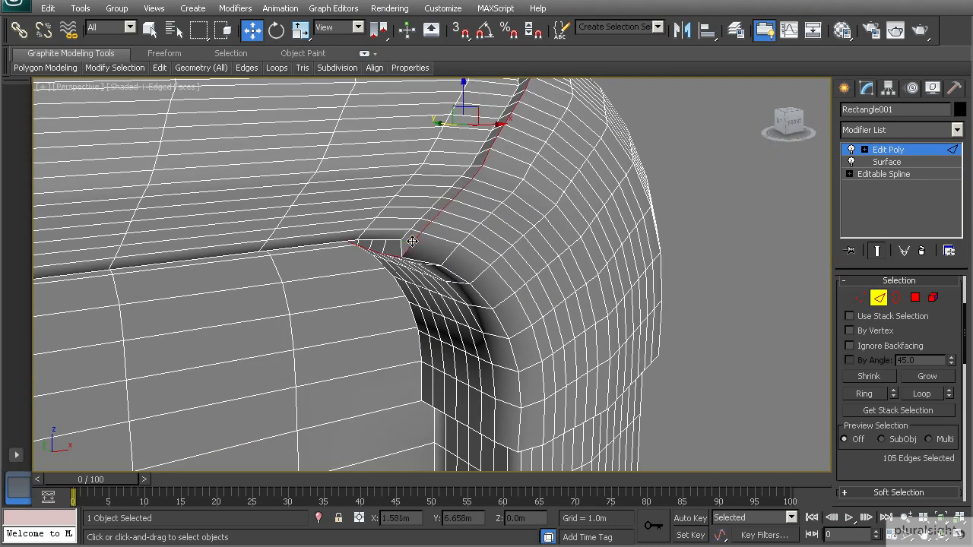
pyautogui.keyDown('alt'); pyautogui.moveTo(479, 331); pyautogui.dragTo(417, 319, button='middle'); pyautogui.keyUp('alt')
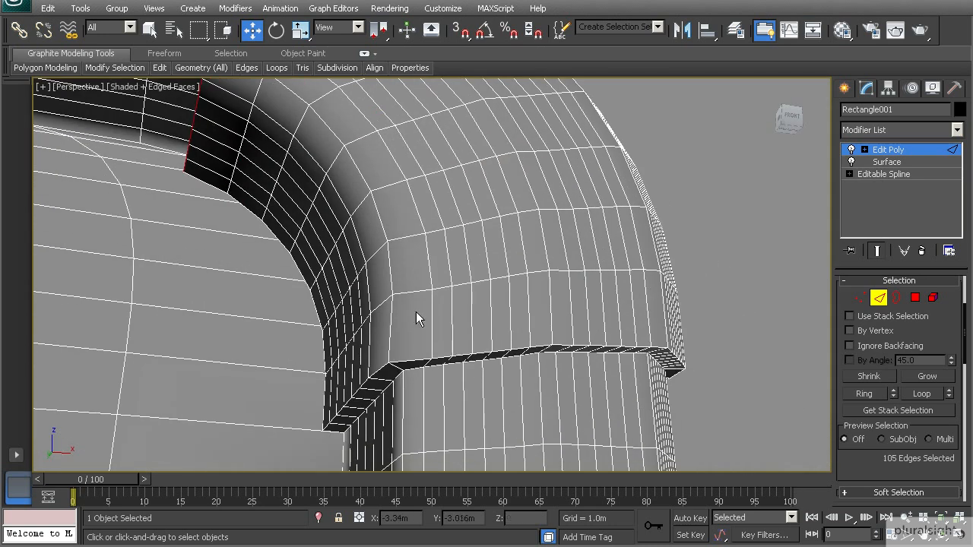
pyautogui.keyDown('ctrl'); pyautogui.doubleClick(413, 359); pyautogui.keyUp('ctrl')
# Step: Add the raised border edge loops at both ends of the two lower corners to the edge selection
pyautogui.scroll(-4, 396, 311)
pyautogui.moveTo(418, 373); pyautogui.dragTo(430, 299, button='middle')
pyautogui.scroll(2, 430, 300)
pyautogui.scroll(2, 430, 301)
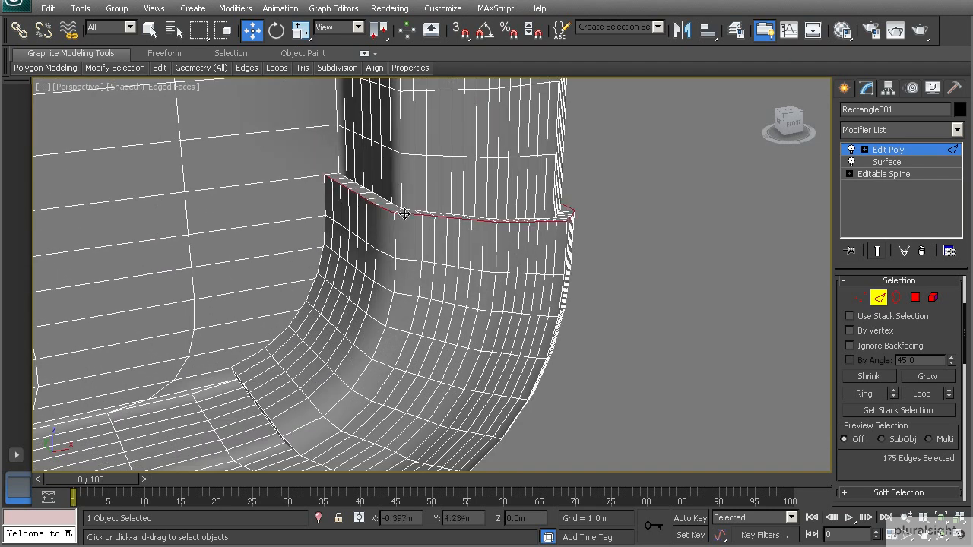
pyautogui.keyDown('alt'); pyautogui.moveTo(404, 213); pyautogui.dragTo(391, 262, button='middle'); pyautogui.keyUp('alt')
pyautogui.keyDown('alt'); pyautogui.moveTo(365, 313); pyautogui.dragTo(437, 248, button='middle'); pyautogui.keyUp('alt')
pyautogui.keyDown('ctrl'); pyautogui.doubleClick(363, 324); pyautogui.keyUp('ctrl')
pyautogui.scroll(-2, 430, 253)
pyautogui.keyDown('alt'); pyautogui.moveTo(387, 279); pyautogui.dragTo(414, 342, button='middle'); pyautogui.keyUp('alt')
pyautogui.keyDown('ctrl'); pyautogui.doubleClick(407, 343); pyautogui.keyUp('ctrl')
pyautogui.keyDown('alt'); pyautogui.moveTo(354, 264); pyautogui.dragTo(381, 254, button='middle'); pyautogui.keyUp('alt')
pyautogui.keyDown('ctrl'); pyautogui.doubleClick(364, 201); pyautogui.keyUp('ctrl')
# Step: Chamfer the selected corner border edges by 0.002 m with 1 segment and leave edge editing
pyautogui.scroll(-5, 863, 374)
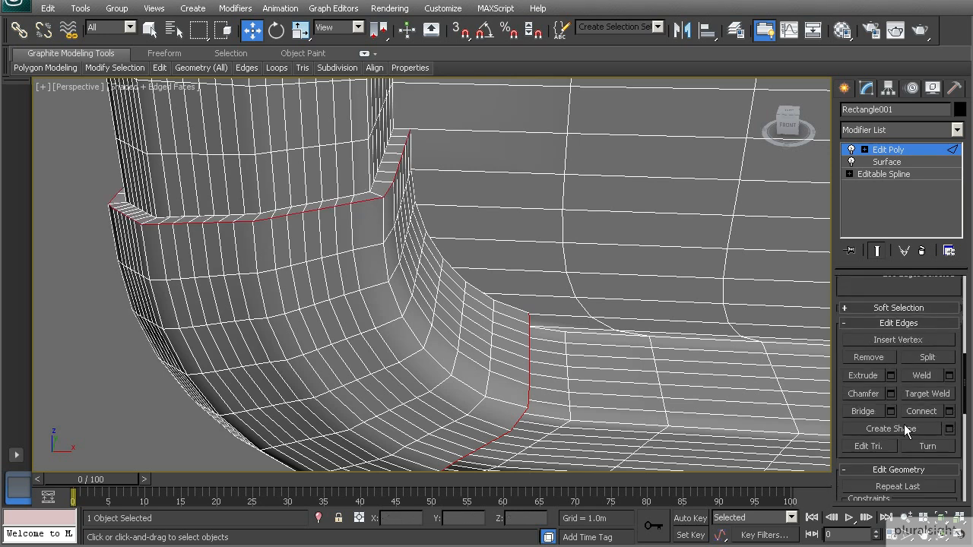
pyautogui.click(890, 393)
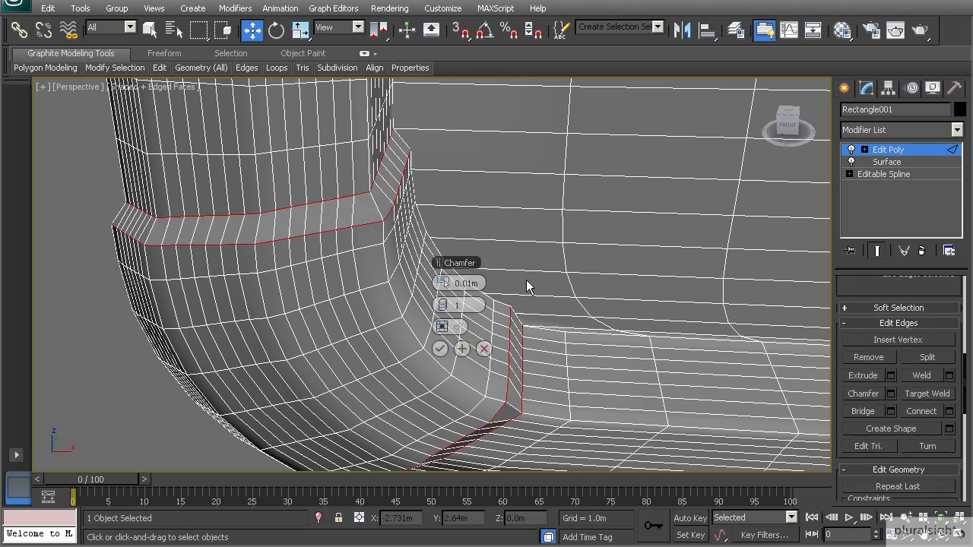
pyautogui.moveTo(439, 283); pyautogui.dragTo(437, 282)
pyautogui.scroll(5, 386, 243)
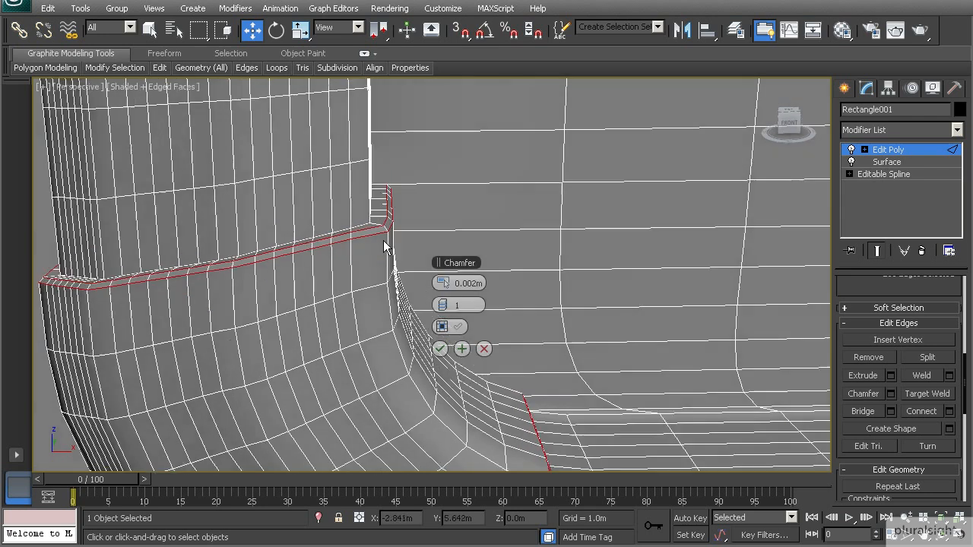
pyautogui.click(438, 349)
pyautogui.scroll(-8, 401, 278)
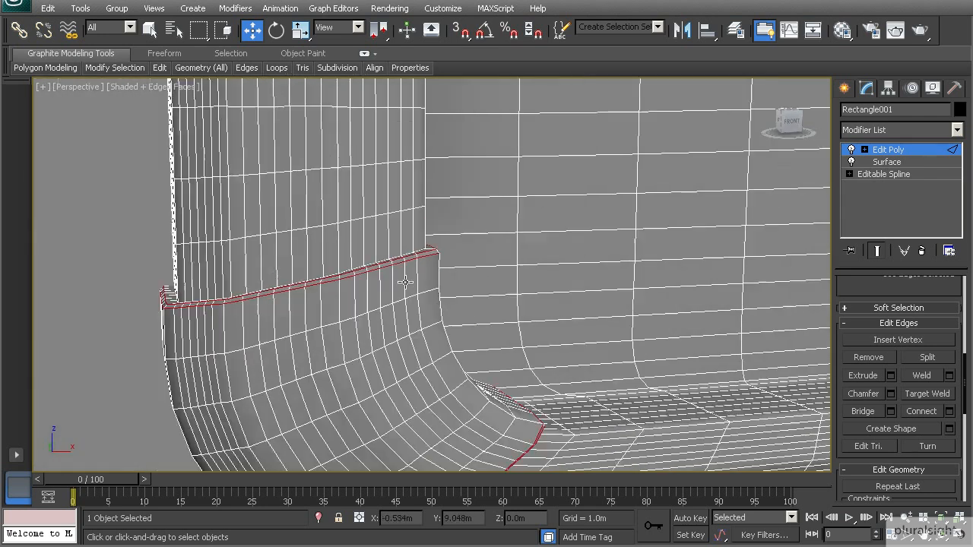
pyautogui.click(887, 150)
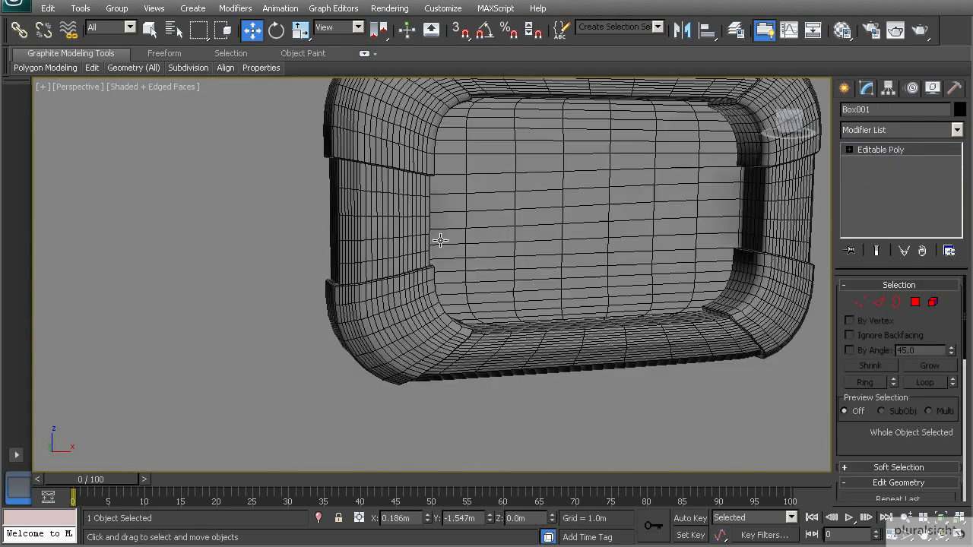
# Step: Examine the frame's extruded and chamfered corners from several angles, with and without the object selected
pyautogui.moveTo(456, 271); pyautogui.dragTo(320, 328, button='middle')
pyautogui.scroll(5, 369, 319)
pyautogui.scroll(-6, 289, 315)
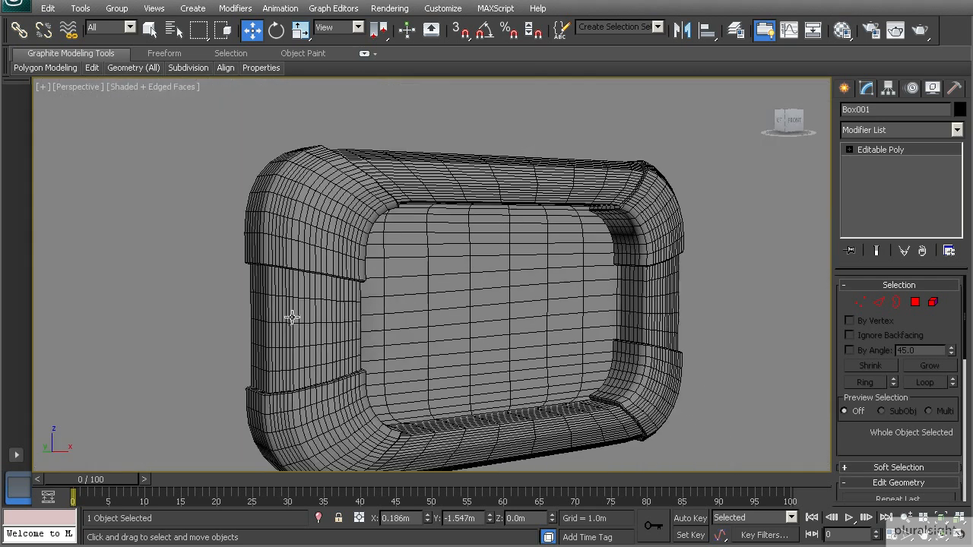
pyautogui.click(402, 291)
pyautogui.keyDown('alt'); pyautogui.moveTo(433, 301); pyautogui.dragTo(325, 310, button='middle'); pyautogui.keyUp('alt')
pyautogui.scroll(-2, 418, 316)
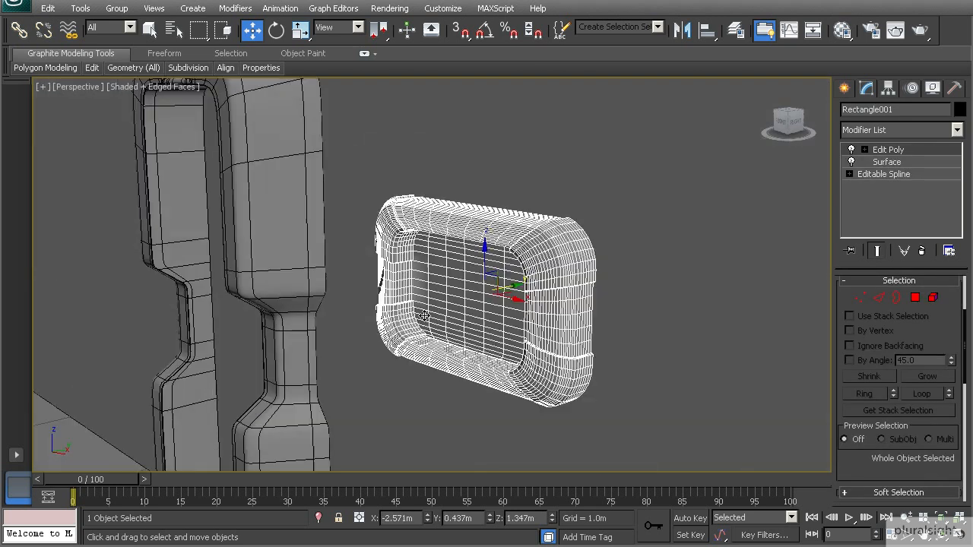
pyautogui.scroll(5, 426, 304)
pyautogui.keyDown('alt'); pyautogui.moveTo(443, 282); pyautogui.dragTo(487, 285, button='middle'); pyautogui.keyUp('alt')
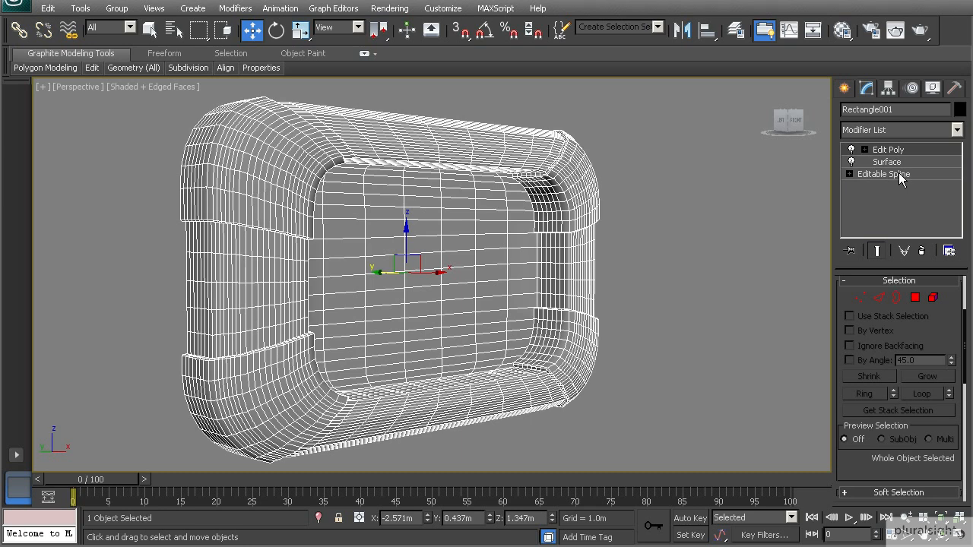
pyautogui.click(640, 247)
pyautogui.scroll(-2, 649, 210)
pyautogui.keyDown('alt'); pyautogui.moveTo(649, 210); pyautogui.dragTo(679, 198, button='middle'); pyautogui.keyUp('alt')
pyautogui.click(465, 213)
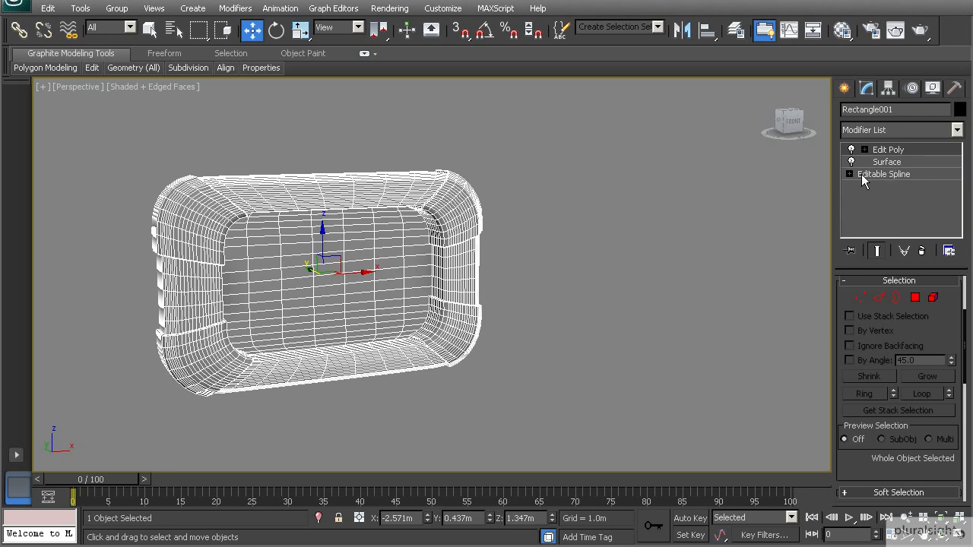
pyautogui.press('z')
pyautogui.scroll(-2, 563, 230)
pyautogui.keyDown('alt'); pyautogui.moveTo(526, 234); pyautogui.dragTo(547, 259, button='middle'); pyautogui.keyUp('alt')
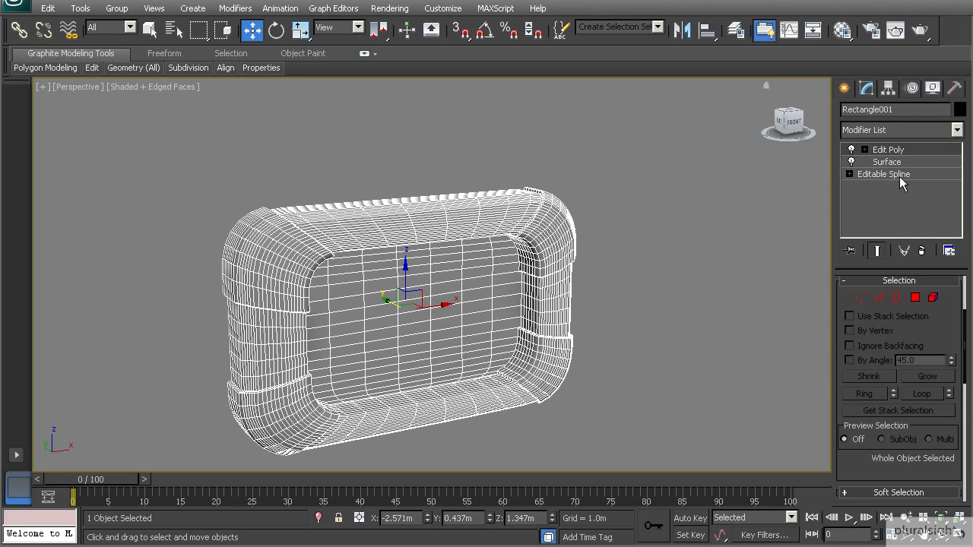
# Step: Add a Bend modifier to the frame, with the bend axis set to X and the angle to 79.5
pyautogui.click(956, 130)
pyautogui.scroll(-4, 960, 165)
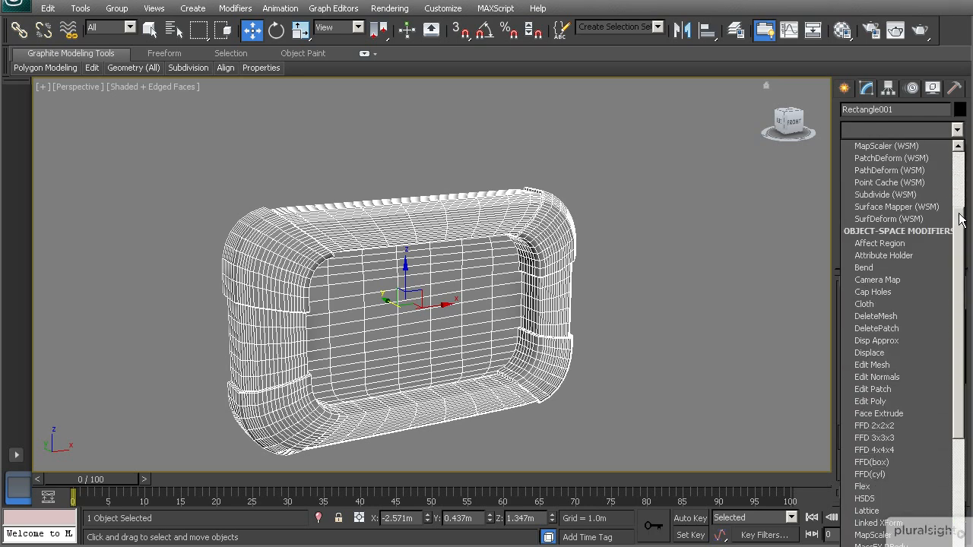
pyautogui.click(858, 267)
pyautogui.scroll(3, 523, 288)
pyautogui.keyDown('alt'); pyautogui.moveTo(524, 288); pyautogui.dragTo(509, 266, button='middle'); pyautogui.keyUp('alt')
pyautogui.moveTo(940, 312); pyautogui.dragTo(934, 289)
pyautogui.rightClick(940, 314)
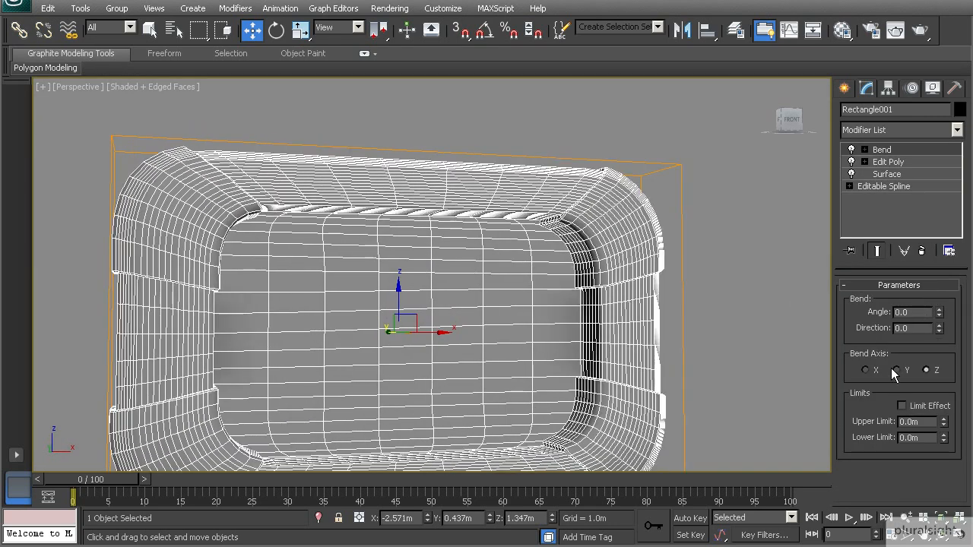
pyautogui.moveTo(939, 313); pyautogui.dragTo(934, 267)
pyautogui.click(865, 370)
pyautogui.moveTo(939, 315); pyautogui.dragTo(928, 234)
# Step: Move the frame slightly along the Y axis to a Y position of 0.368 m
pyautogui.keyDown('alt'); pyautogui.moveTo(522, 255); pyautogui.dragTo(528, 319, button='middle'); pyautogui.keyUp('alt')
pyautogui.scroll(-3, 528, 319)
pyautogui.moveTo(390, 306); pyautogui.dragTo(411, 320)
pyautogui.keyDown('alt'); pyautogui.moveTo(411, 320); pyautogui.dragTo(456, 284, button='middle'); pyautogui.keyUp('alt')
pyautogui.scroll(4, 456, 283)
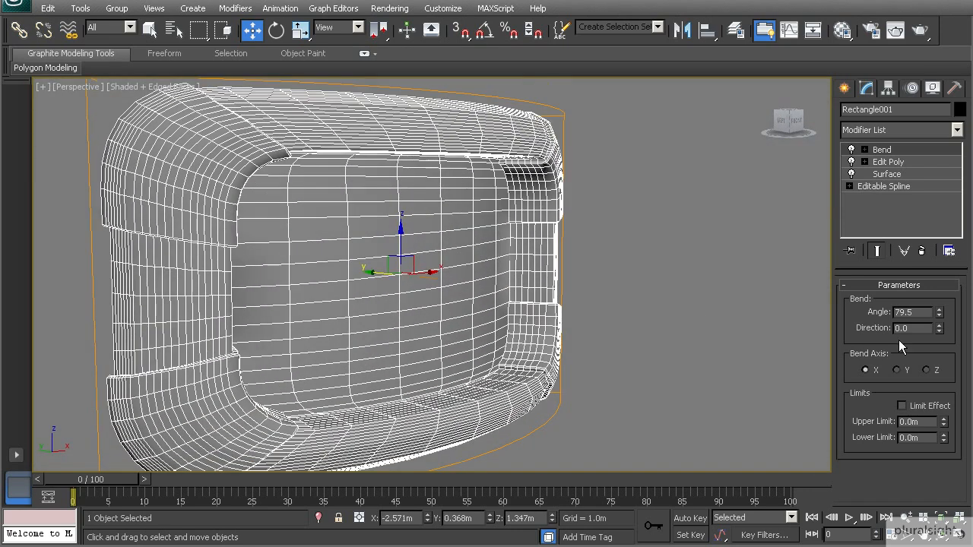
# Step: Add a Taper modifier on top of the Bend modifier with an amount of -0.58
pyautogui.click(957, 130)
pyautogui.moveTo(964, 179); pyautogui.dragTo(966, 449)
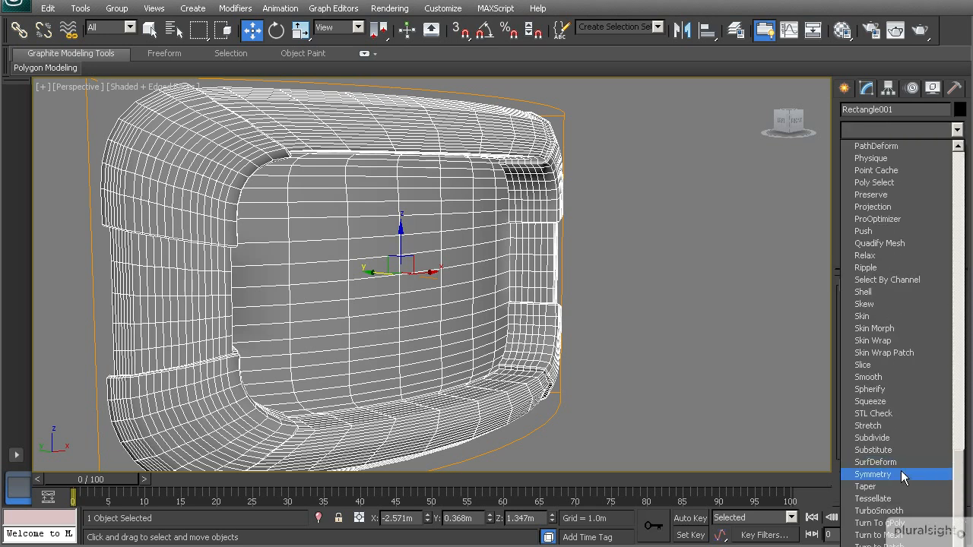
pyautogui.click(867, 489)
pyautogui.moveTo(935, 318); pyautogui.dragTo(940, 357)
pyautogui.keyDown('alt'); pyautogui.moveTo(691, 311); pyautogui.dragTo(625, 330, button='middle'); pyautogui.keyUp('alt')
# Step: Try different taper axes, ending with primary axis Y and effect X, and set the taper amount to 0.39
pyautogui.click(907, 370)
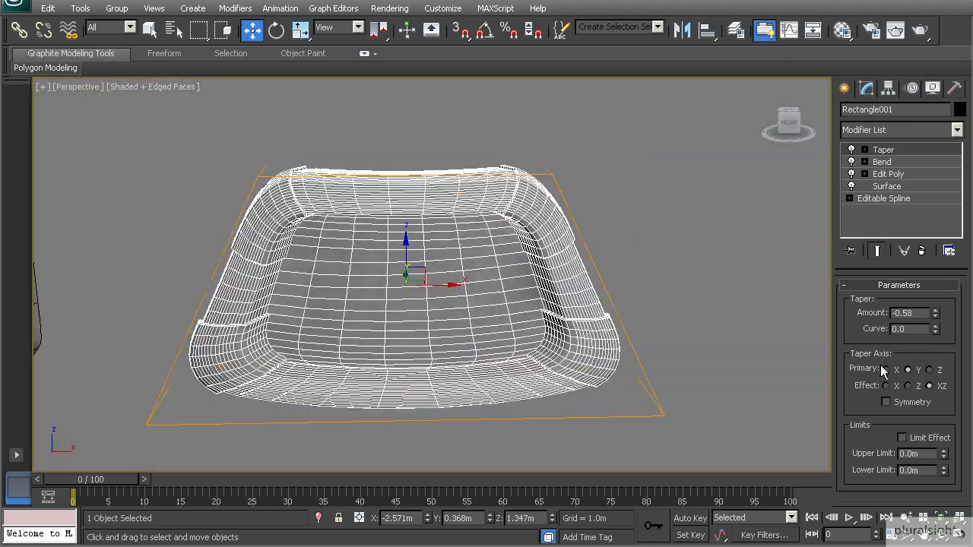
pyautogui.click(888, 369)
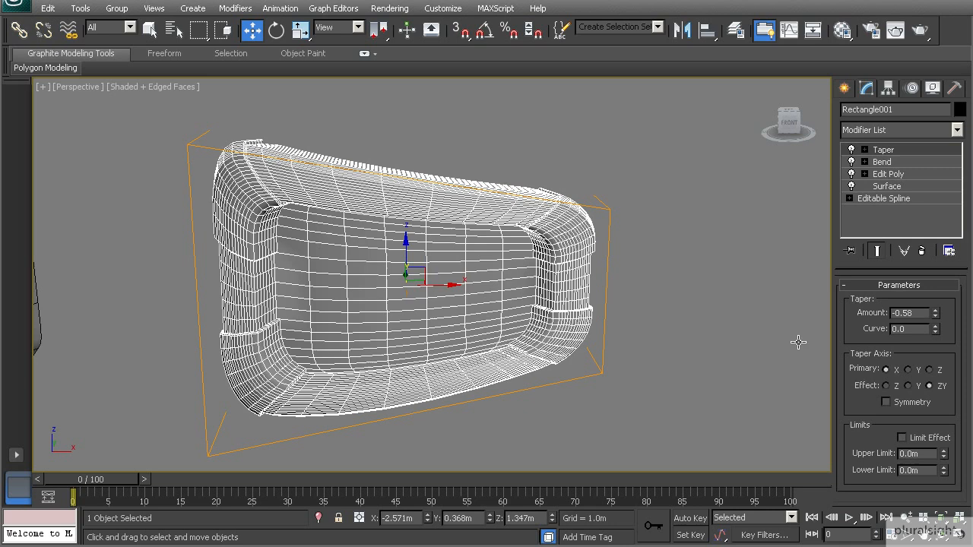
pyautogui.click(910, 385)
pyautogui.click(887, 386)
pyautogui.keyDown('alt'); pyautogui.moveTo(611, 296); pyautogui.dragTo(654, 304, button='middle'); pyautogui.keyUp('alt')
pyautogui.moveTo(935, 317); pyautogui.dragTo(941, 233)
pyautogui.click(910, 370)
pyautogui.keyDown('alt'); pyautogui.moveTo(665, 248); pyautogui.dragTo(641, 295, button='middle'); pyautogui.keyUp('alt')
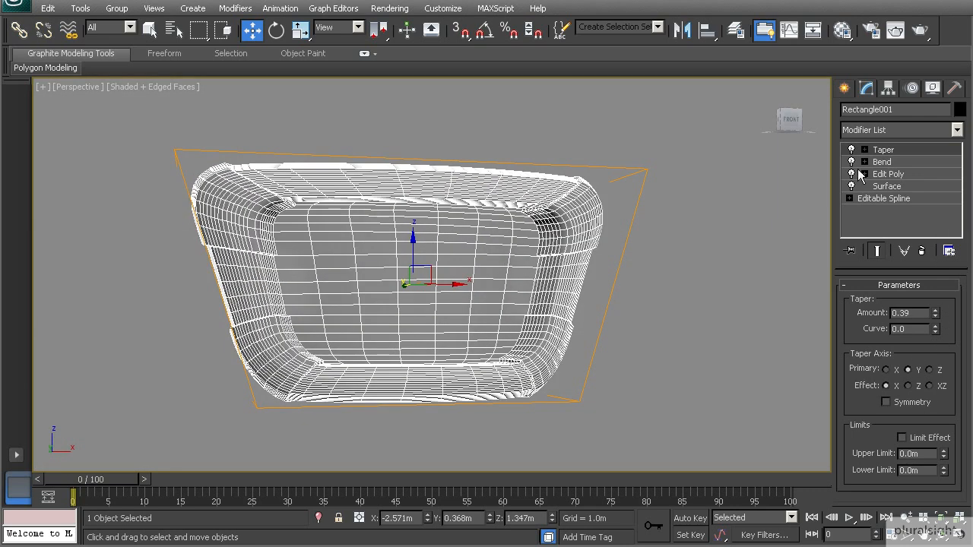
# Step: Reorder the modifier stack so that Taper sits between Bend and Edit Poly
pyautogui.click(884, 151)
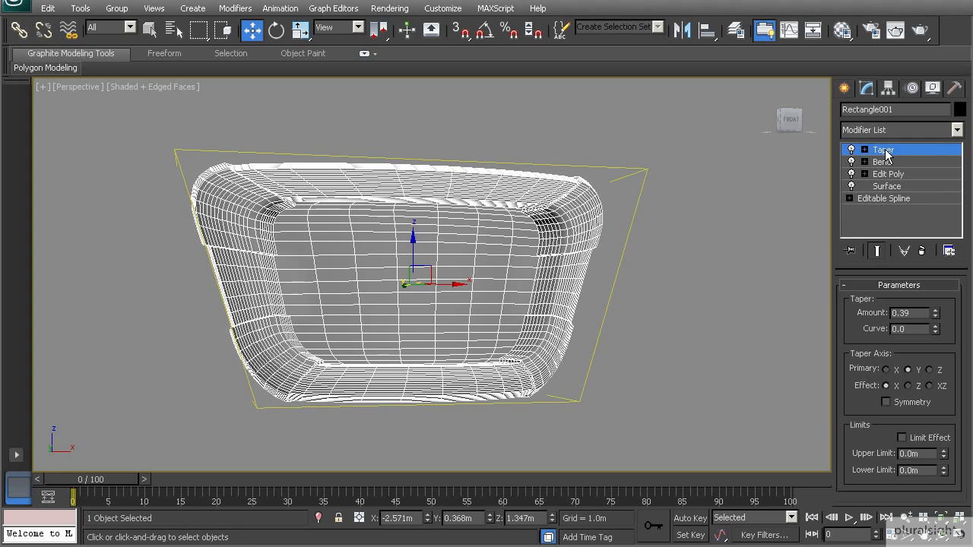
pyautogui.moveTo(886, 154); pyautogui.dragTo(876, 174)
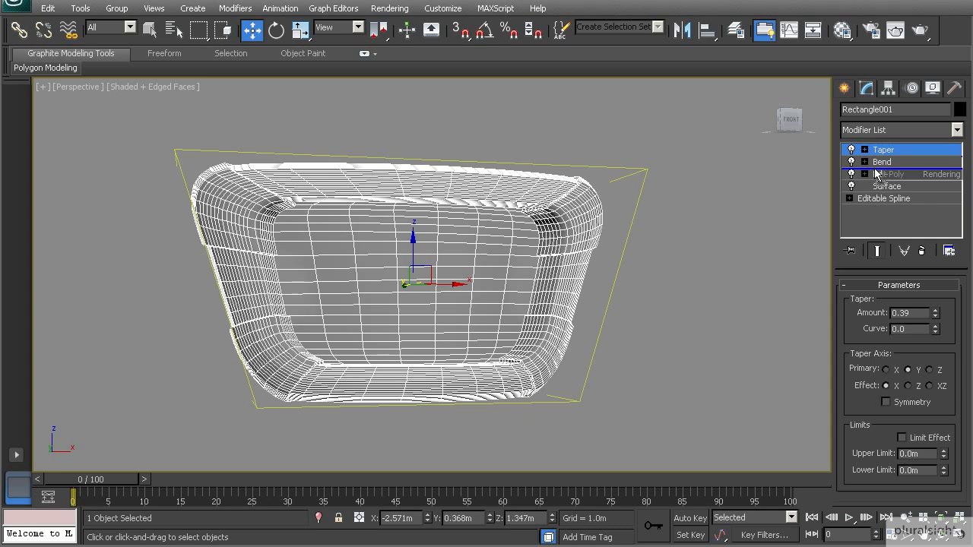
pyautogui.moveTo(876, 174); pyautogui.dragTo(876, 174)
pyautogui.keyDown('alt'); pyautogui.moveTo(328, 235); pyautogui.dragTo(363, 250, button='middle'); pyautogui.keyUp('alt')
pyautogui.scroll(3, 381, 279)
pyautogui.moveTo(888, 162)
pyautogui.mouseDown()
pyautogui.moveTo(890, 149)
pyautogui.moveTo(889, 168)
pyautogui.mouseUp()
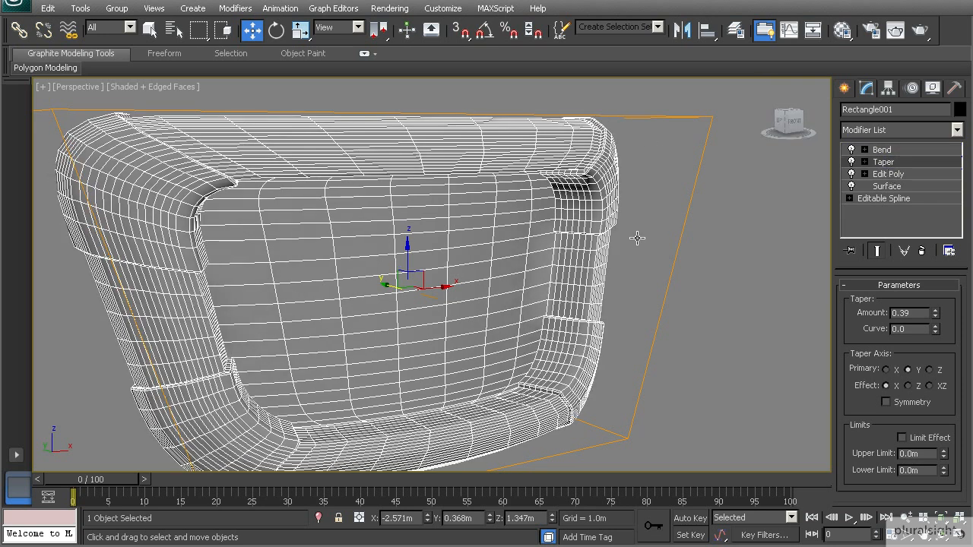
# Step: Delete the Taper and Bend modifiers from the frame's modifier stack
pyautogui.rightClick(880, 164)
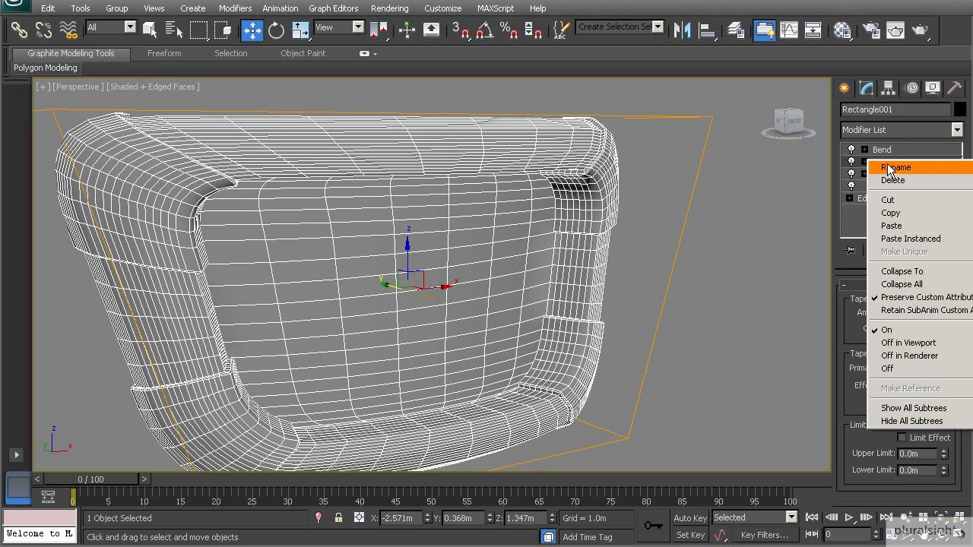
pyautogui.click(887, 180)
pyautogui.keyDown('alt'); pyautogui.moveTo(597, 223); pyautogui.dragTo(628, 197, button='middle'); pyautogui.keyUp('alt')
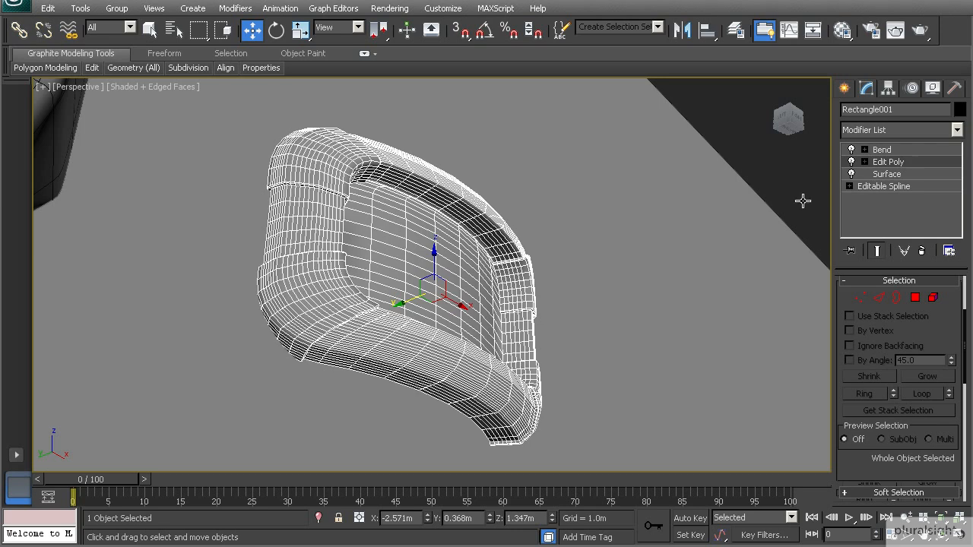
pyautogui.keyDown('alt'); pyautogui.moveTo(614, 211); pyautogui.dragTo(799, 200, button='middle'); pyautogui.keyUp('alt')
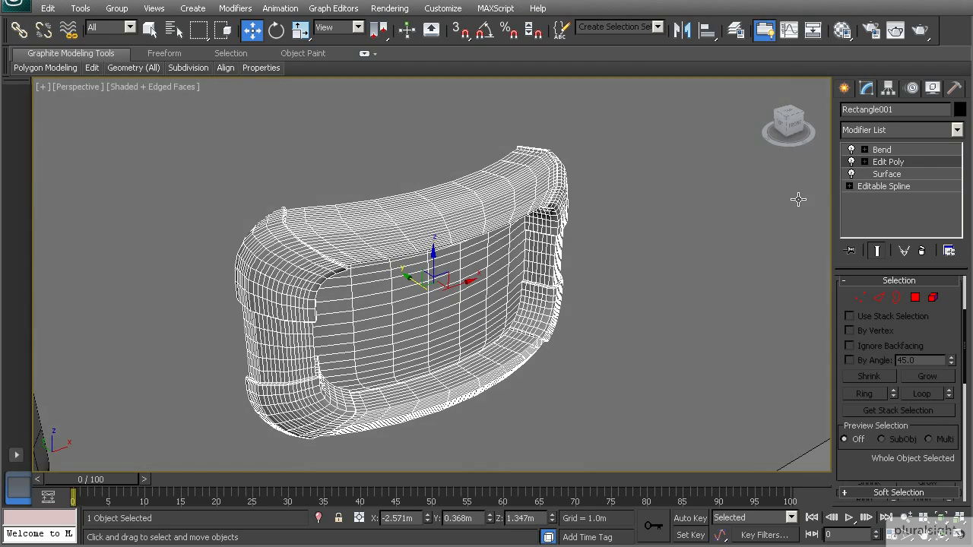
pyautogui.click(880, 149)
pyautogui.rightClick(883, 154)
pyautogui.click(892, 169)
# Step: Deselect the frame and examine its placement among the surrounding wall and columns
pyautogui.keyDown('alt'); pyautogui.moveTo(658, 213); pyautogui.dragTo(557, 331, button='middle'); pyautogui.keyUp('alt')
pyautogui.moveTo(394, 296); pyautogui.dragTo(348, 290)
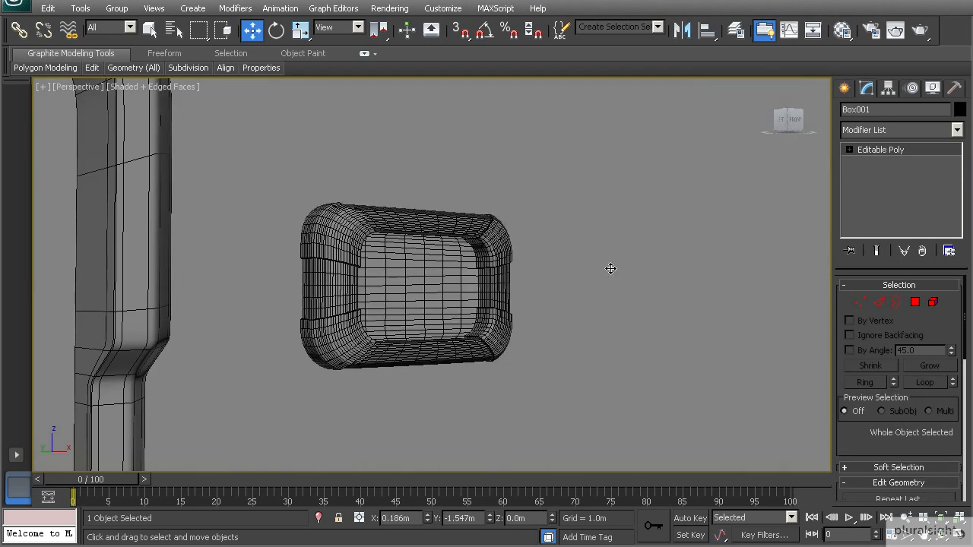
pyautogui.scroll(-5, 572, 276)
pyautogui.keyDown('alt'); pyautogui.moveTo(481, 283); pyautogui.dragTo(503, 258, button='middle'); pyautogui.keyUp('alt')
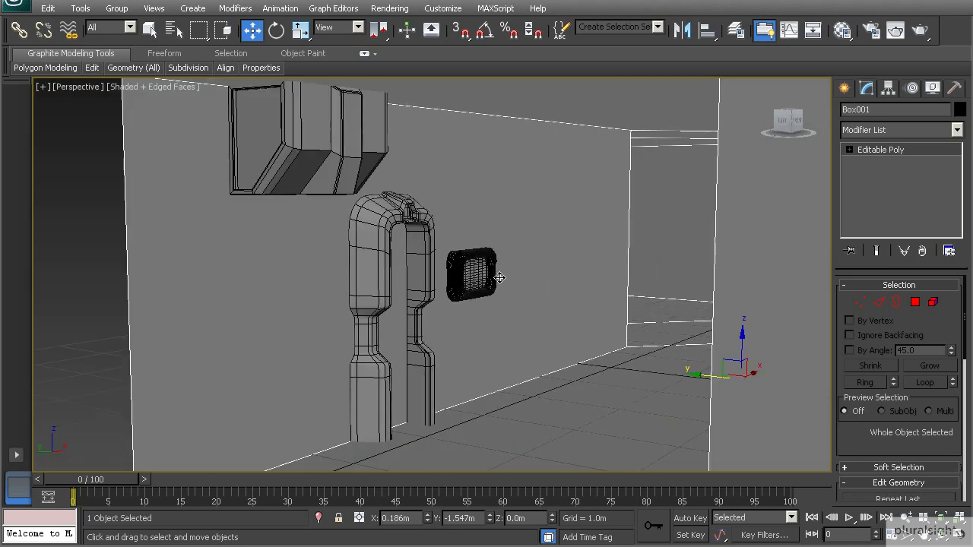